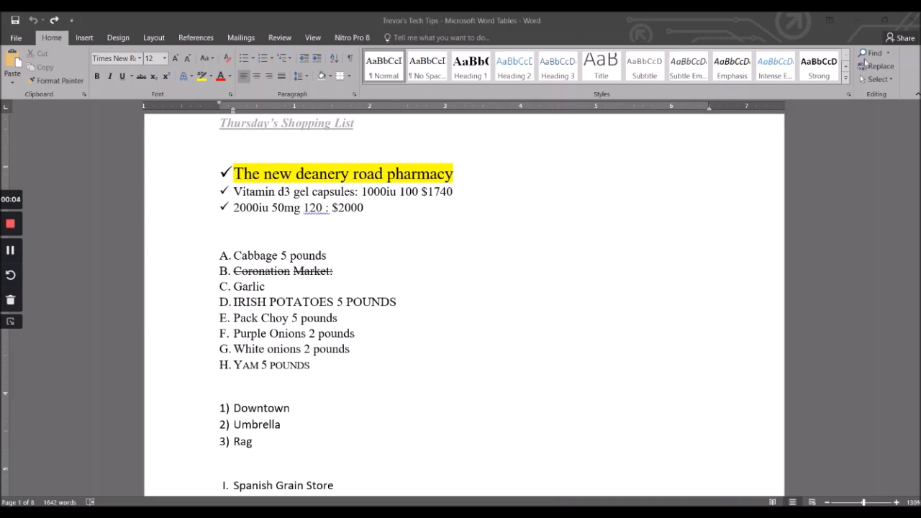
# Add the heading Vegetable above the lettered list, separated from the pharmacy list by extra blank lines.
pyautogui.click(259, 241)
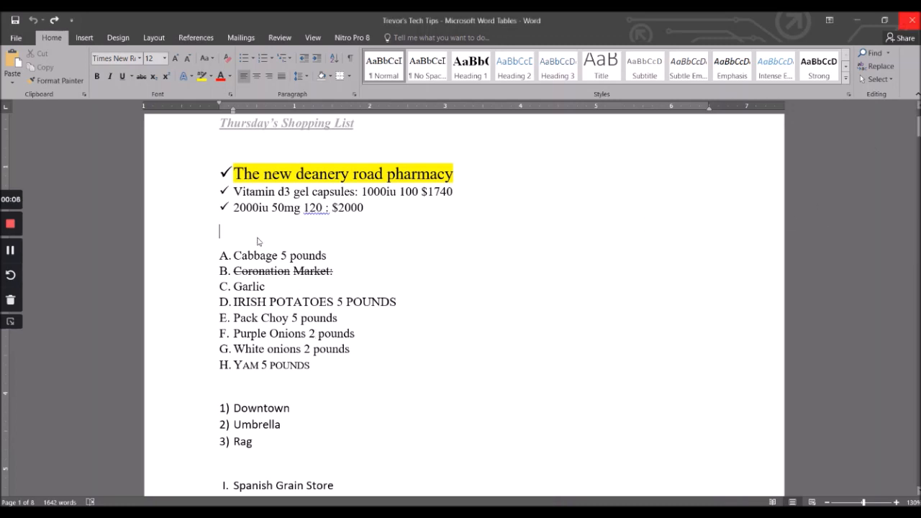
pyautogui.press('Return')
pyautogui.press('Return')
pyautogui.write('V')
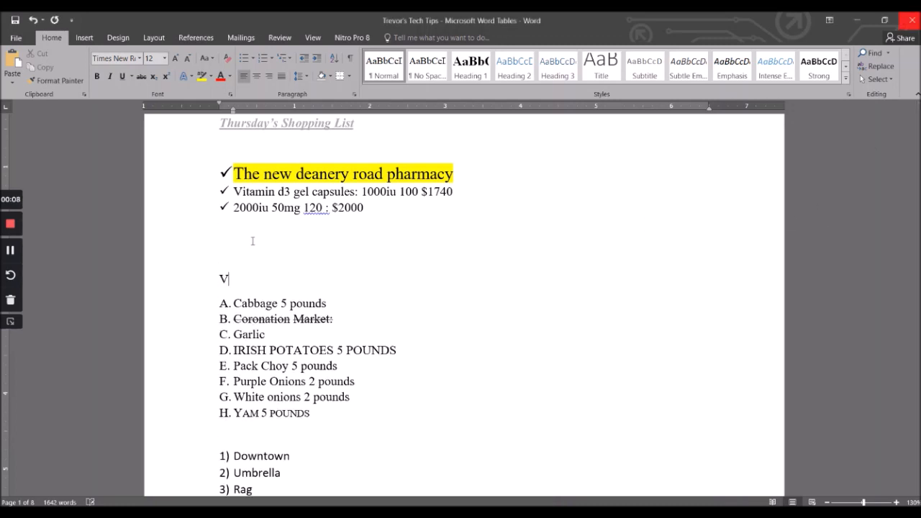
pyautogui.write('egetable')
# Add the heading Stuff directly above the numbered list that starts with Downtown.
pyautogui.click(272, 303)
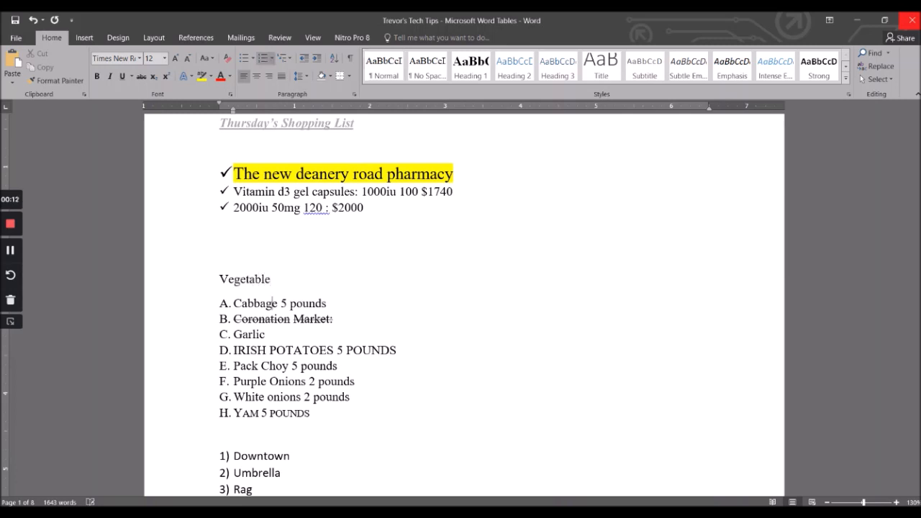
pyautogui.press('Down')
pyautogui.press('Down')
pyautogui.press('Up')
pyautogui.press('Return')
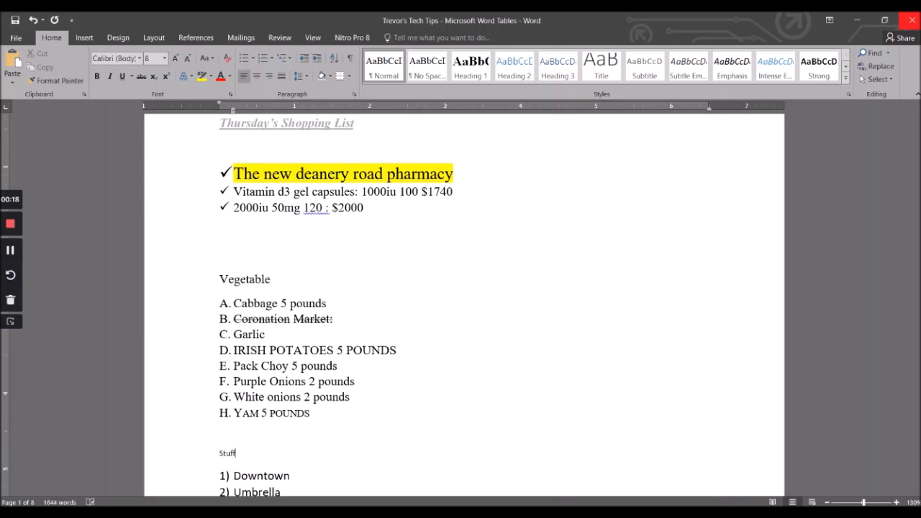
# Insert a table with three columns and five rows on the blank line below the pharmacy list.
pyautogui.click(240, 235)
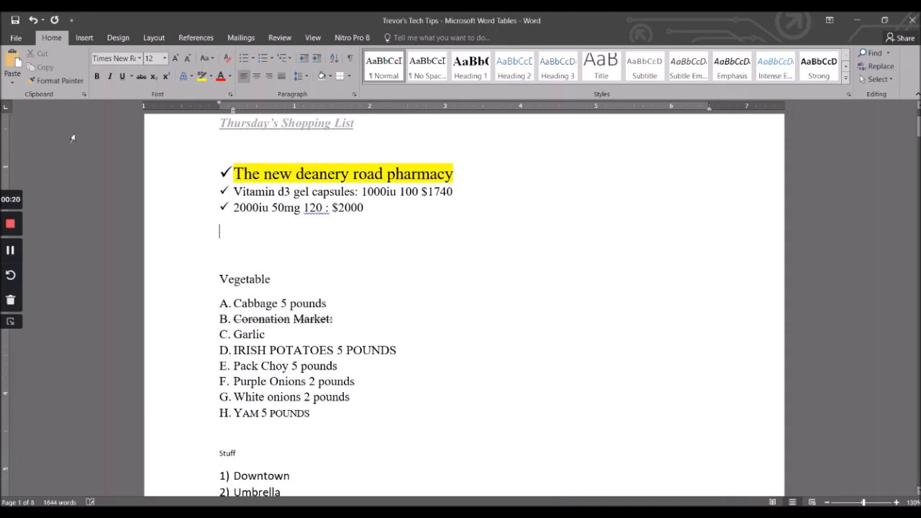
pyautogui.click(84, 38)
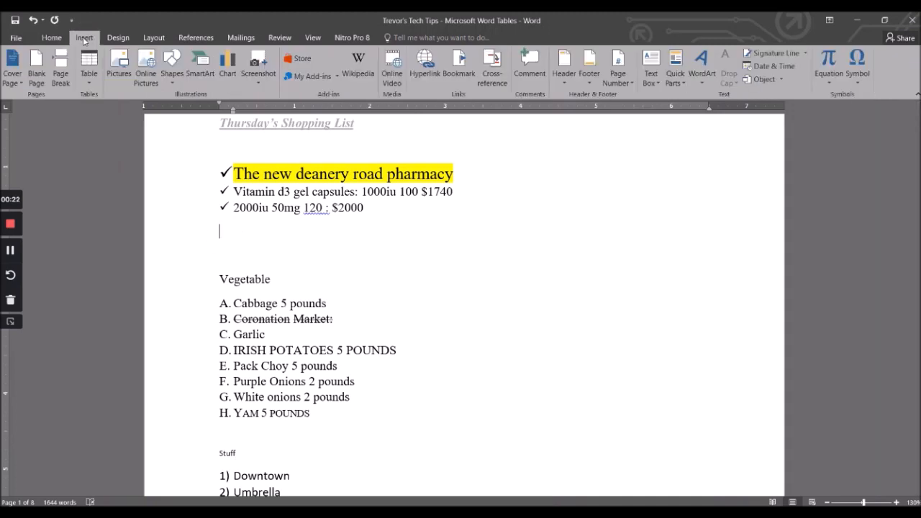
pyautogui.click(89, 81)
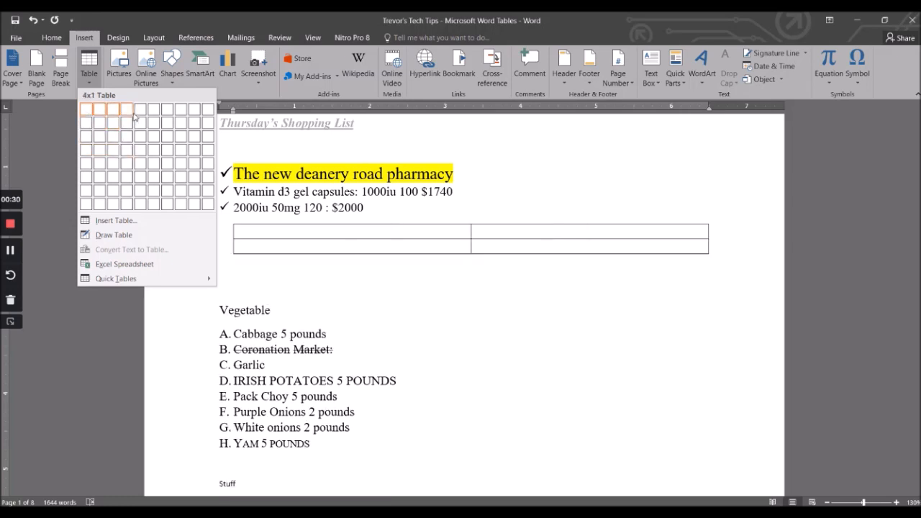
pyautogui.click(111, 165)
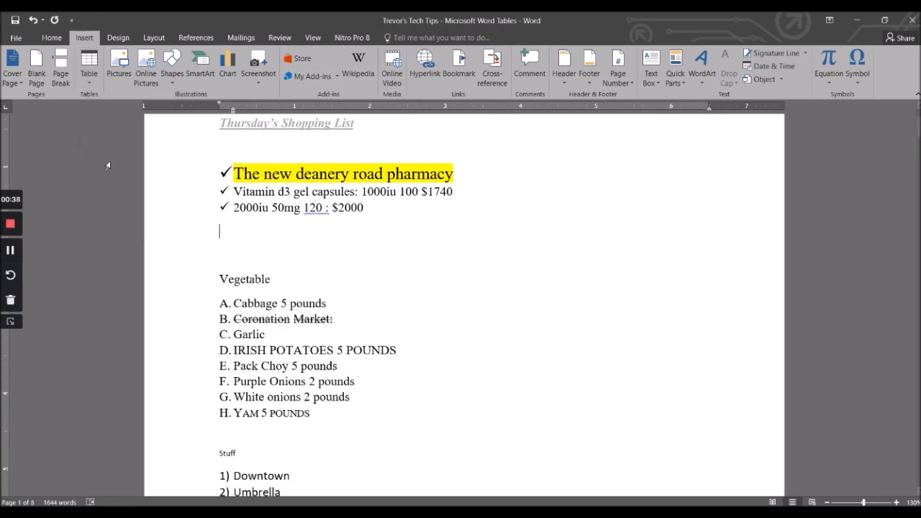
# Draw a freehand table frame about 6.28" wide and 1.39" high below the three-column table.
pyautogui.click(246, 321)
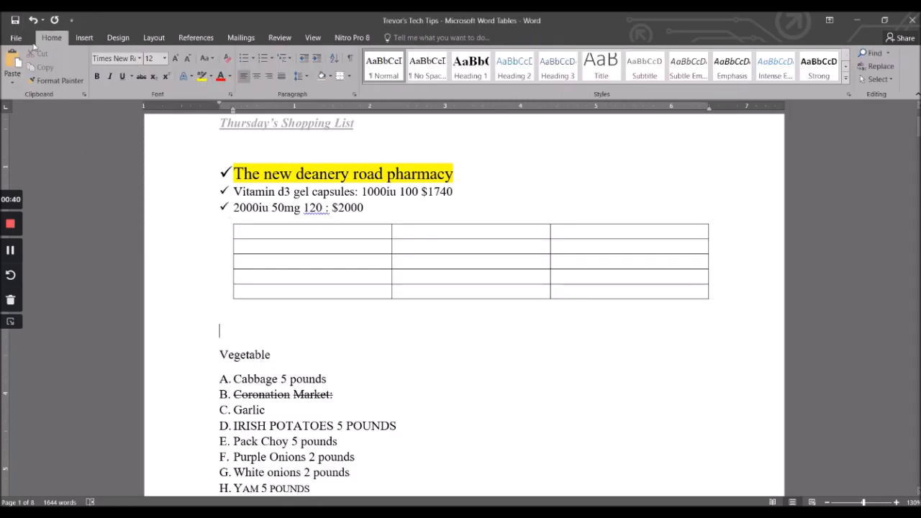
pyautogui.click(89, 38)
pyautogui.click(90, 66)
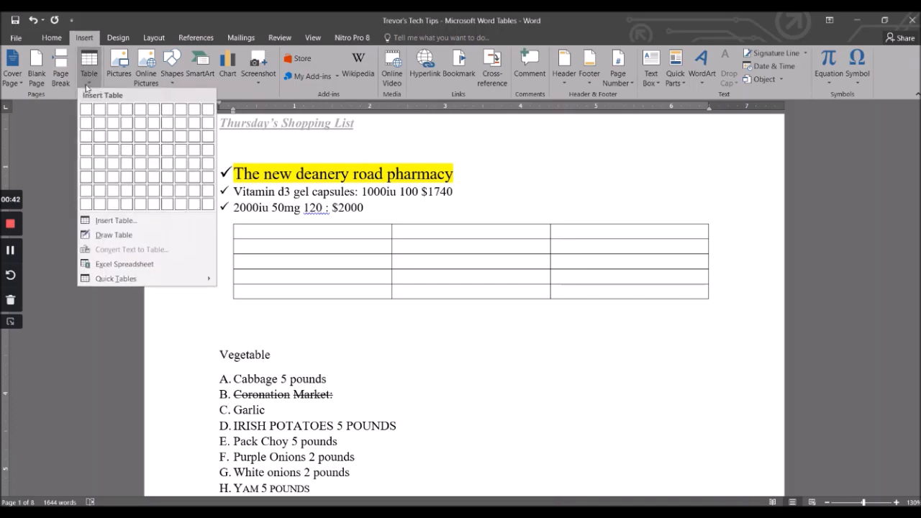
pyautogui.click(115, 234)
pyautogui.moveTo(232, 321)
pyautogui.mouseDown()
pyautogui.moveTo(664, 400)
pyautogui.moveTo(732, 427)
pyautogui.moveTo(706, 429)
pyautogui.mouseUp()
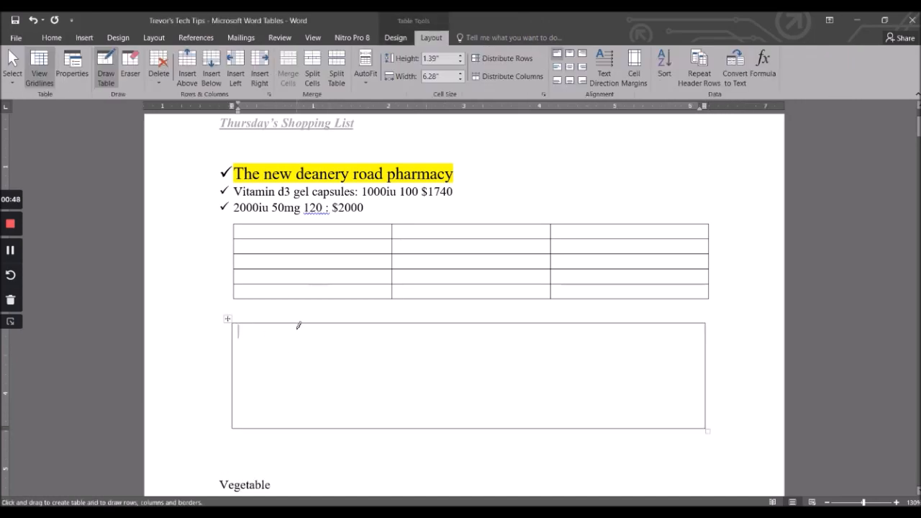
pyautogui.moveTo(307, 390); pyautogui.dragTo(314, 423)
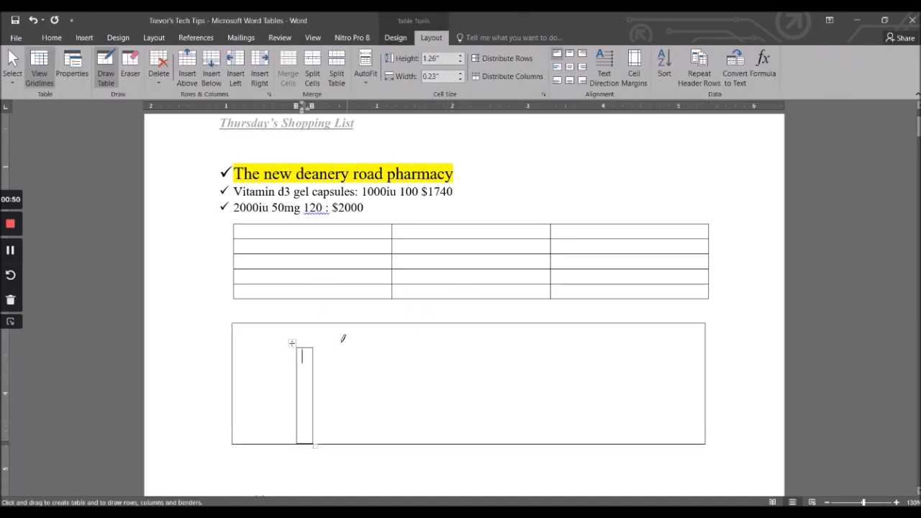
pyautogui.click(33, 20)
pyautogui.click(34, 20)
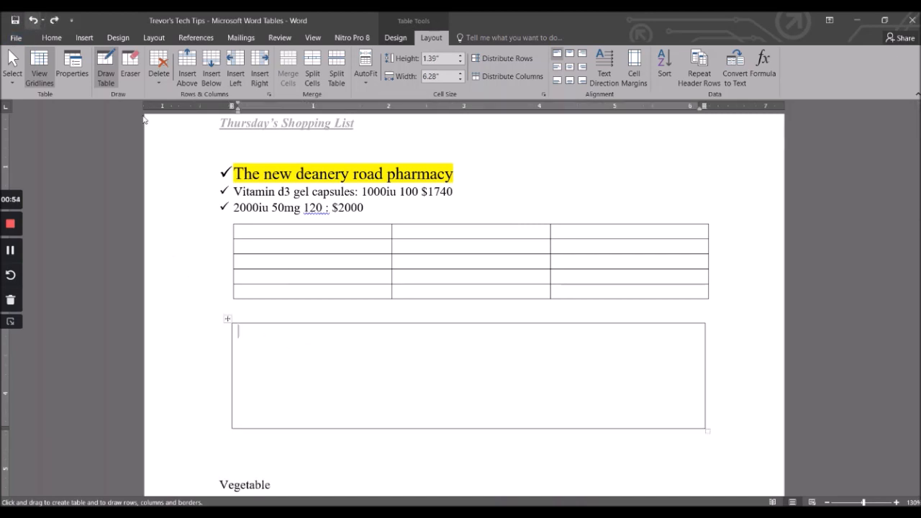
# Divide the drawn frame with two vertical lines, making columns about 0.97" and 1.4" wide, and one horizontal line for a narrow top row.
pyautogui.moveTo(307, 324); pyautogui.dragTo(309, 424)
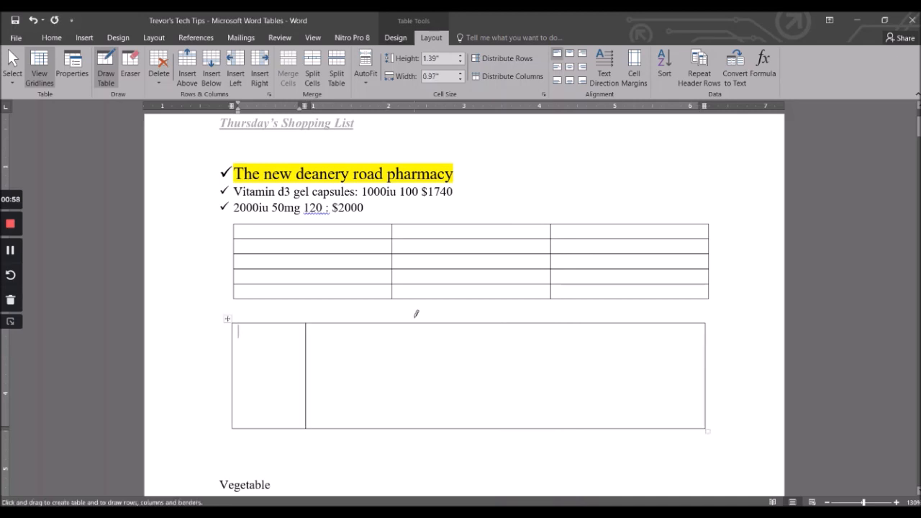
pyautogui.moveTo(420, 346); pyautogui.dragTo(407, 425)
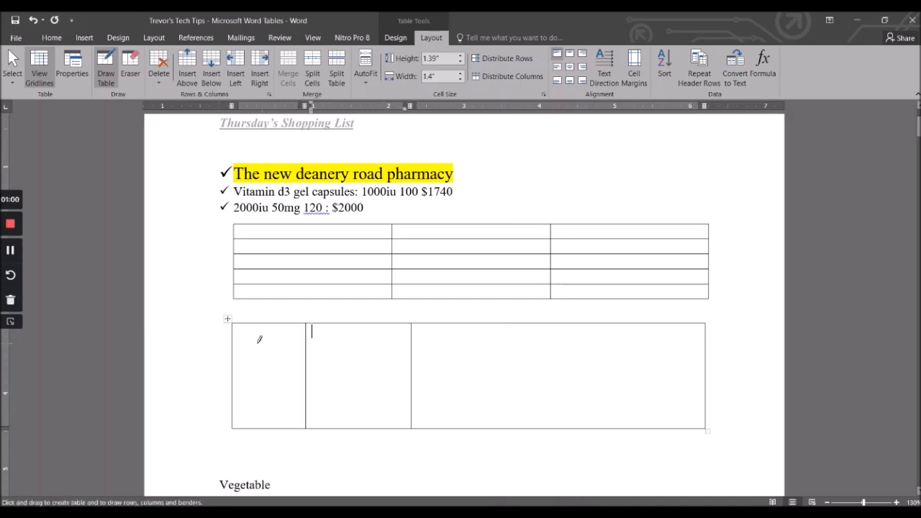
pyautogui.moveTo(233, 338); pyautogui.dragTo(615, 343)
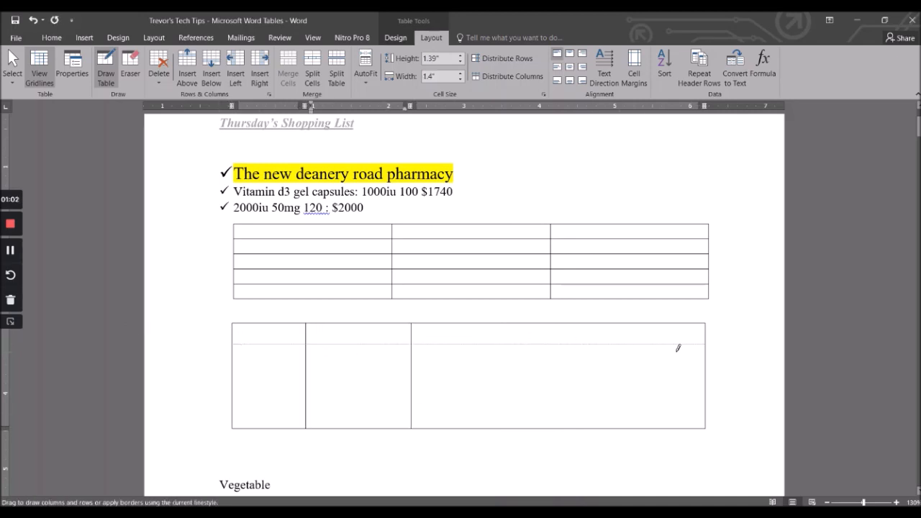
pyautogui.moveTo(677, 348); pyautogui.dragTo(670, 360)
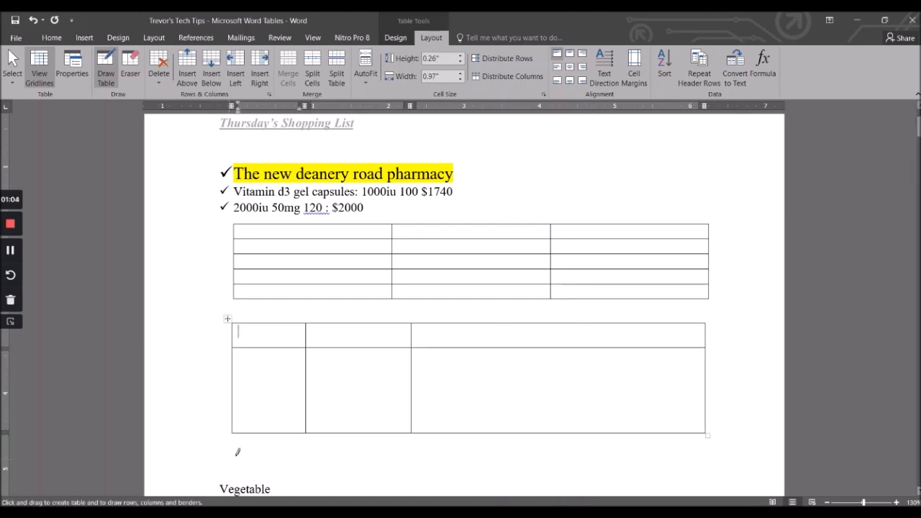
pyautogui.click(85, 39)
pyautogui.press('Escape')
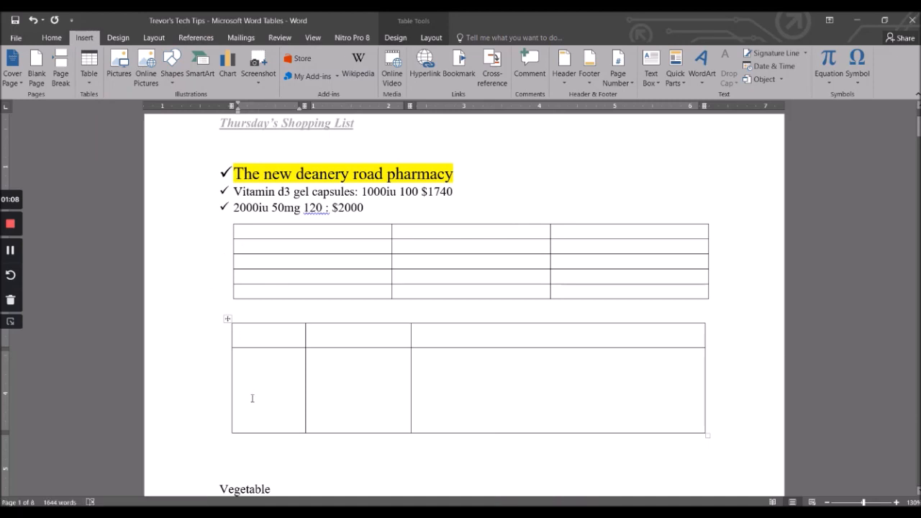
# Insert a three-column, five-row table with a narrow fixed column width below the drawn table.
pyautogui.click(256, 459)
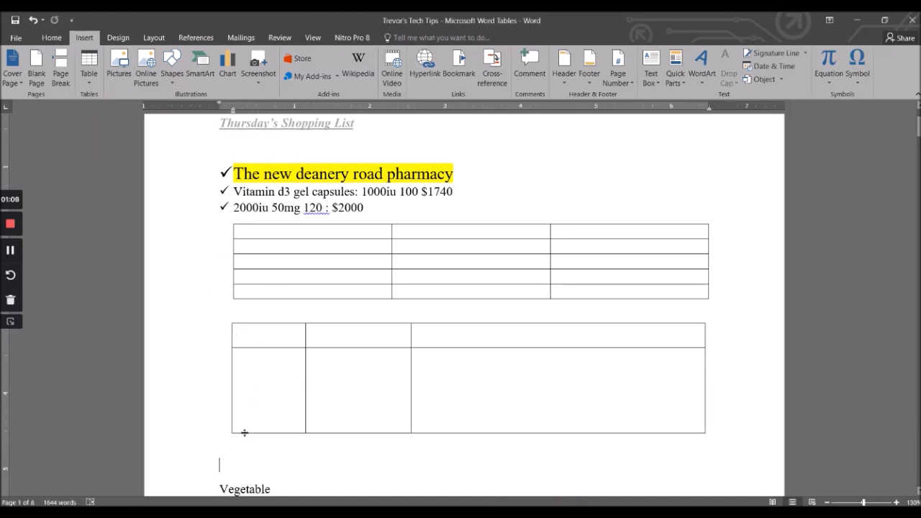
pyautogui.click(90, 85)
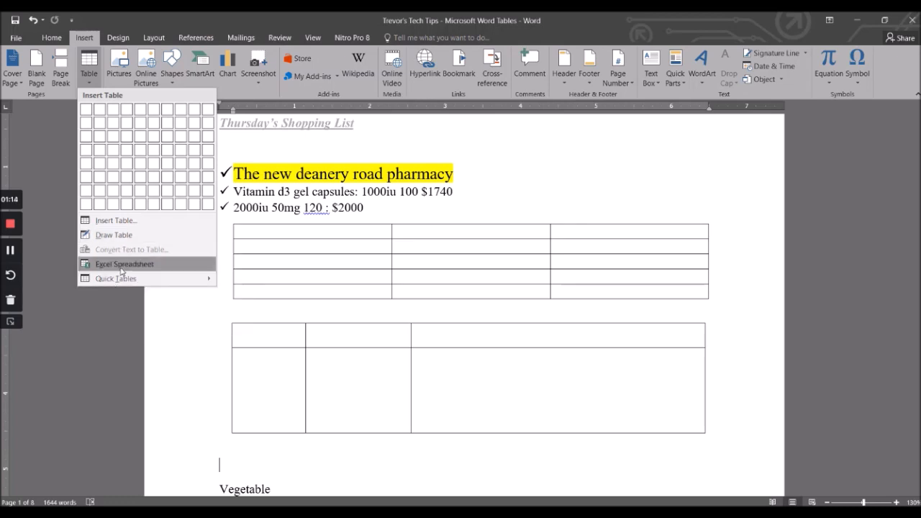
pyautogui.click(126, 228)
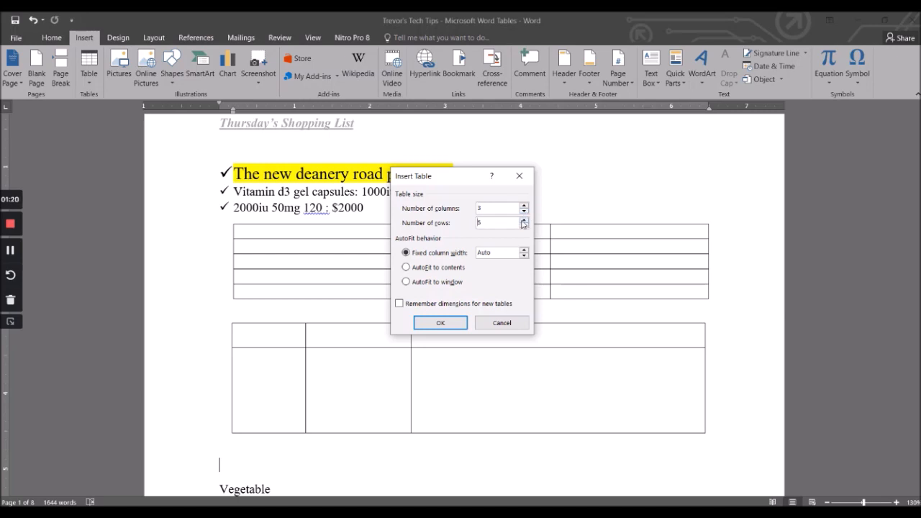
pyautogui.click(524, 251)
pyautogui.click(440, 323)
pyautogui.scroll(-5, 424, 385)
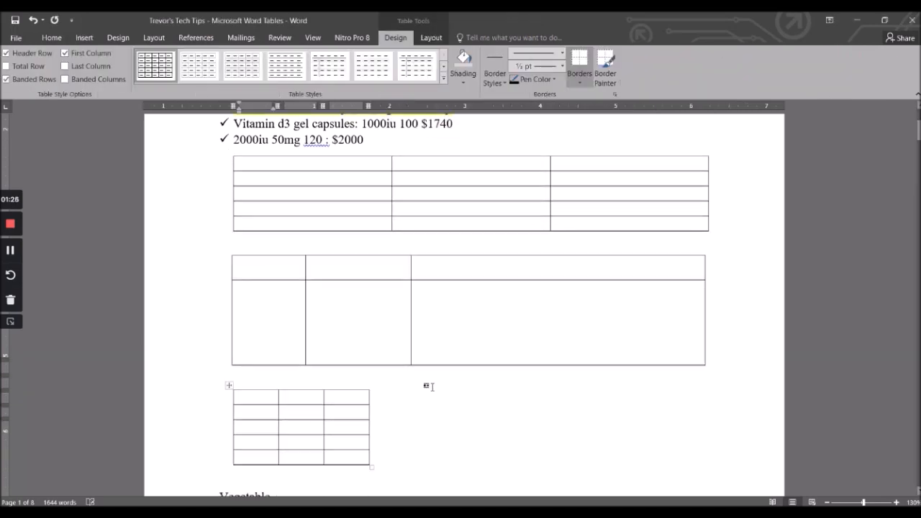
# Embed an Excel spreadsheet below the small table, with effwes in A1 and ewdwedwewfe in B1.
pyautogui.click(235, 279)
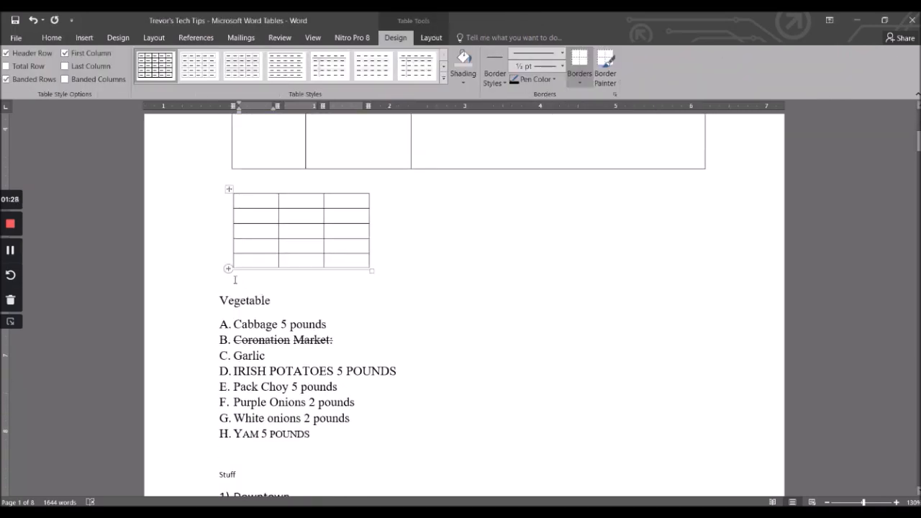
pyautogui.click(84, 37)
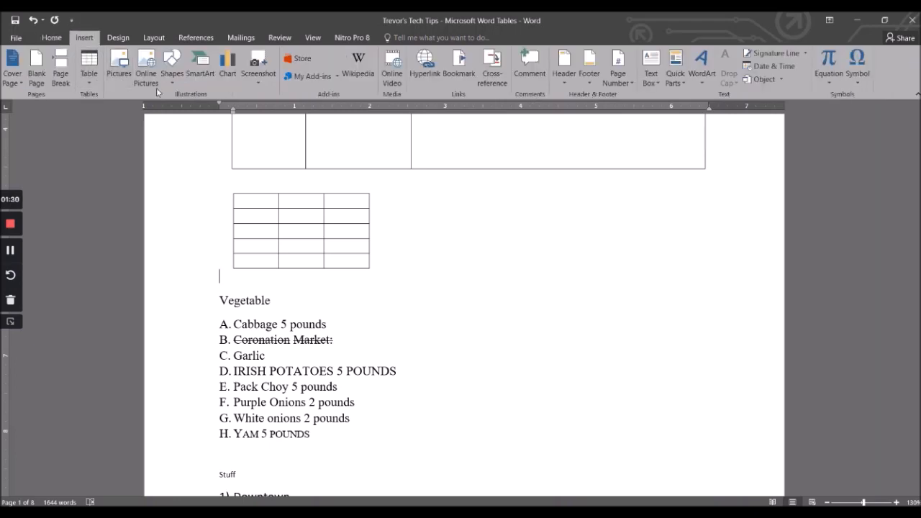
pyautogui.click(88, 64)
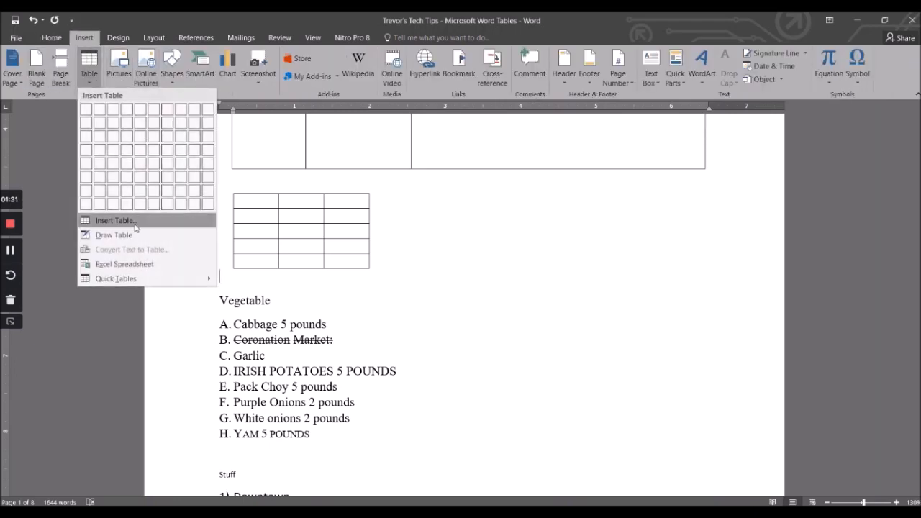
pyautogui.click(111, 260)
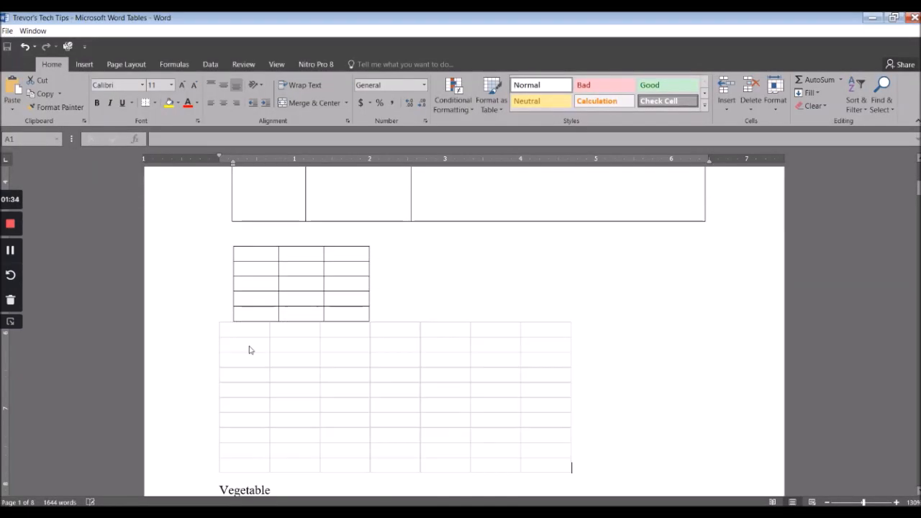
pyautogui.write('effwes')
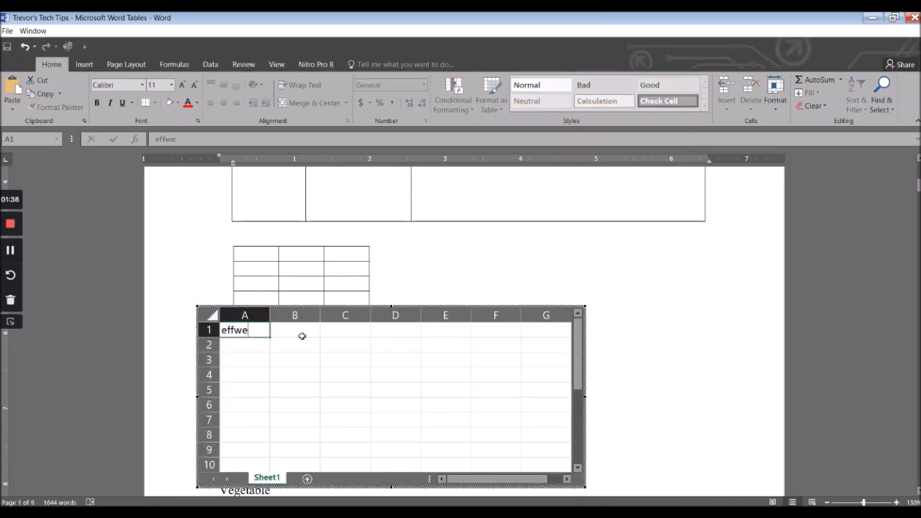
pyautogui.press('Tab')
pyautogui.write('ewdwedwewfe')
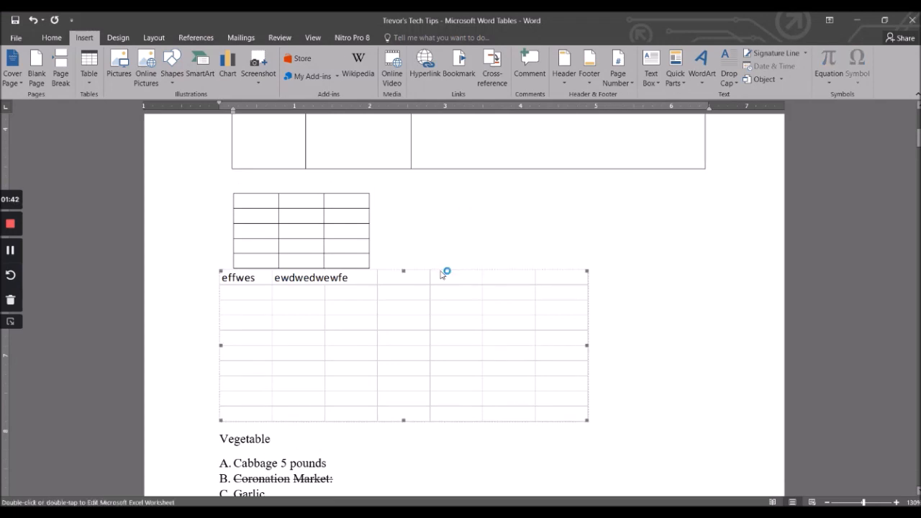
# Delete the embedded Excel spreadsheet below the small table.
pyautogui.press('Delete')
pyautogui.moveTo(245, 198); pyautogui.dragTo(357, 267)
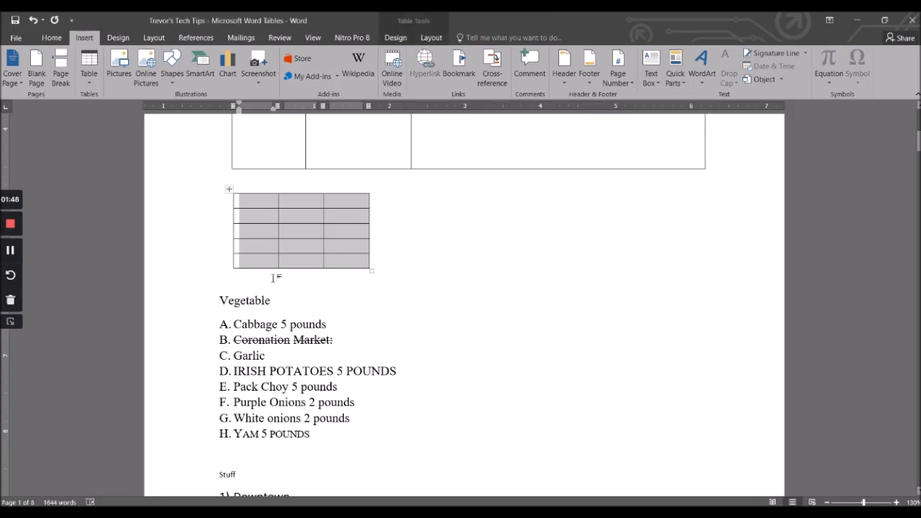
pyautogui.press('Left')
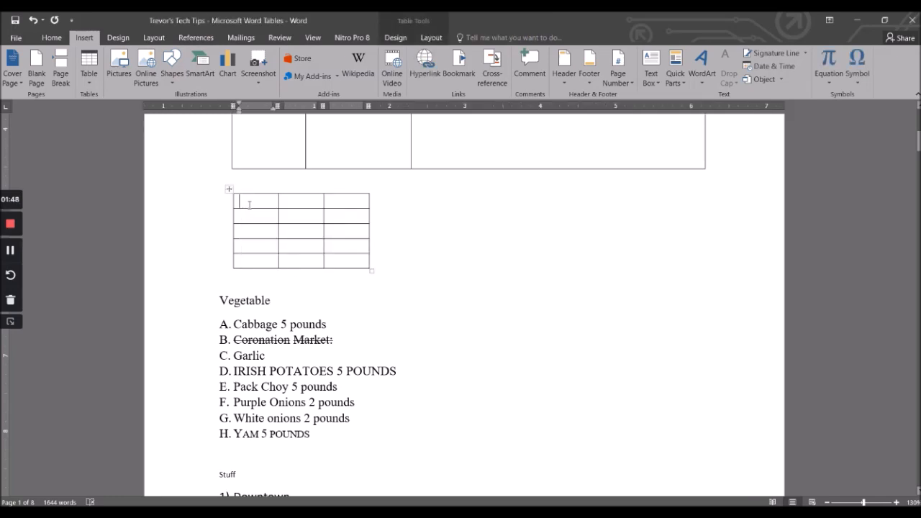
# Fill the small table with fvcsd in row two, column one, dvsdfs in row four, column two, and dfsxd in the last cell.
pyautogui.write('fvcsd')
pyautogui.click(304, 245)
pyautogui.write('dvsdfs')
pyautogui.click(355, 265)
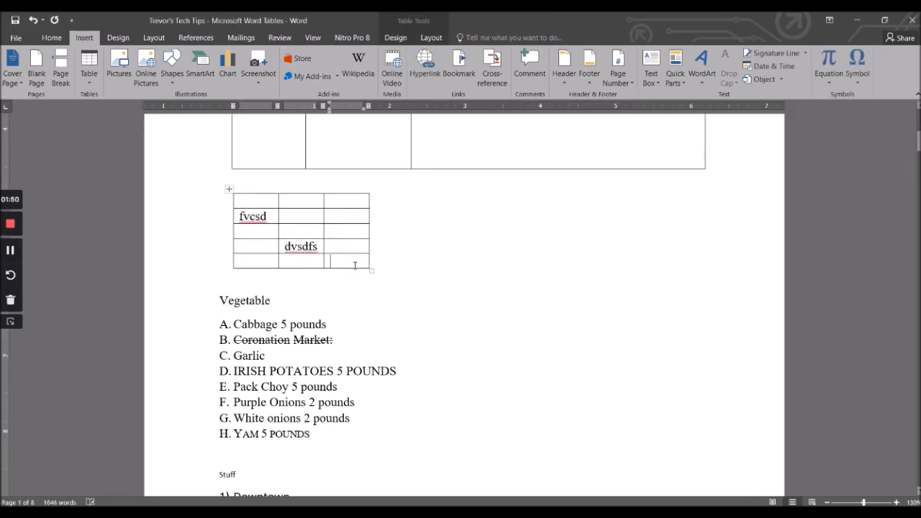
pyautogui.write('dfsxd')
# Delete the whole small table above the Vegetable heading.
pyautogui.click(395, 270)
pyautogui.moveTo(360, 261); pyautogui.dragTo(231, 190)
pyautogui.rightClick(229, 189)
pyautogui.click(302, 272)
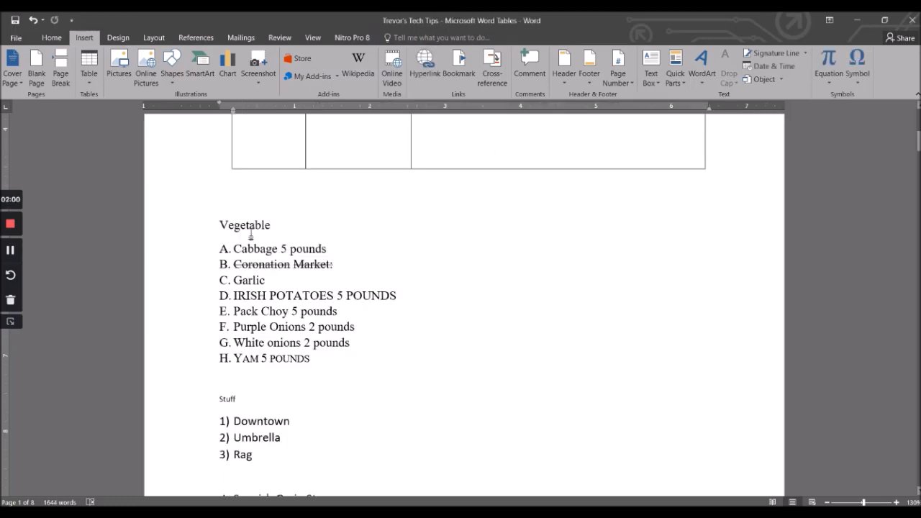
# Copy the Vegetable heading into the first cell of the drawn table's top row.
pyautogui.hotkey('ctrl', 'z')
pyautogui.doubleClick(253, 302)
pyautogui.hotkey('ctrl', 'c')
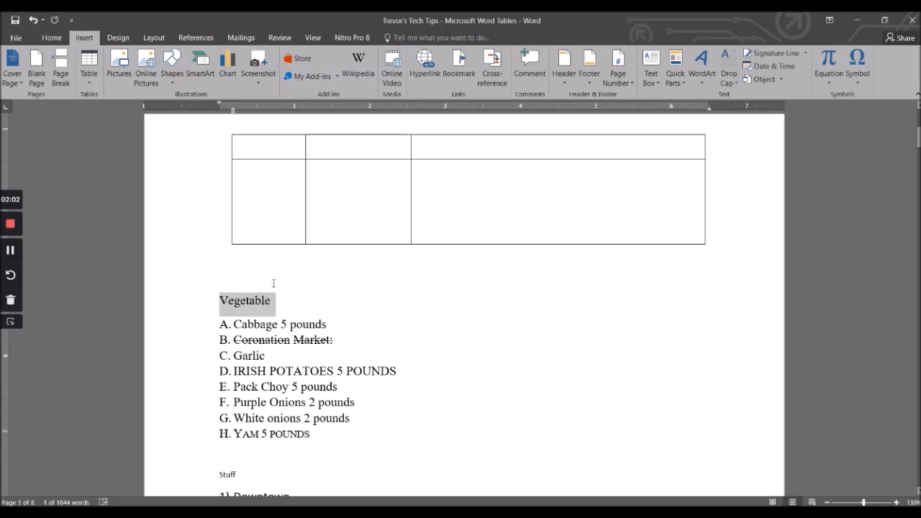
pyautogui.click(285, 147)
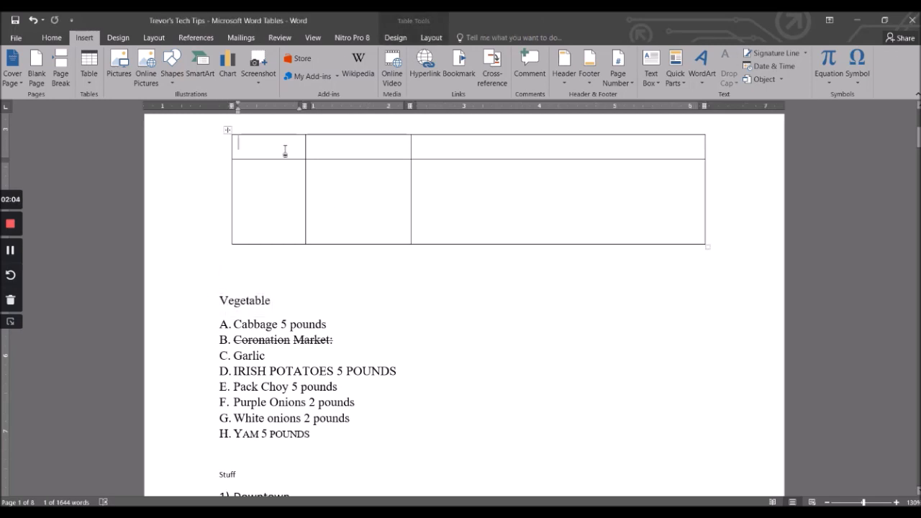
pyautogui.hotkey('ctrl', 'v')
# Copy the Stuff heading into the second cell of the drawn table's top row.
pyautogui.scroll(-2, 229, 440)
pyautogui.doubleClick(231, 424)
pyautogui.hotkey('ctrl', 'c')
pyautogui.scroll(2, 321, 230)
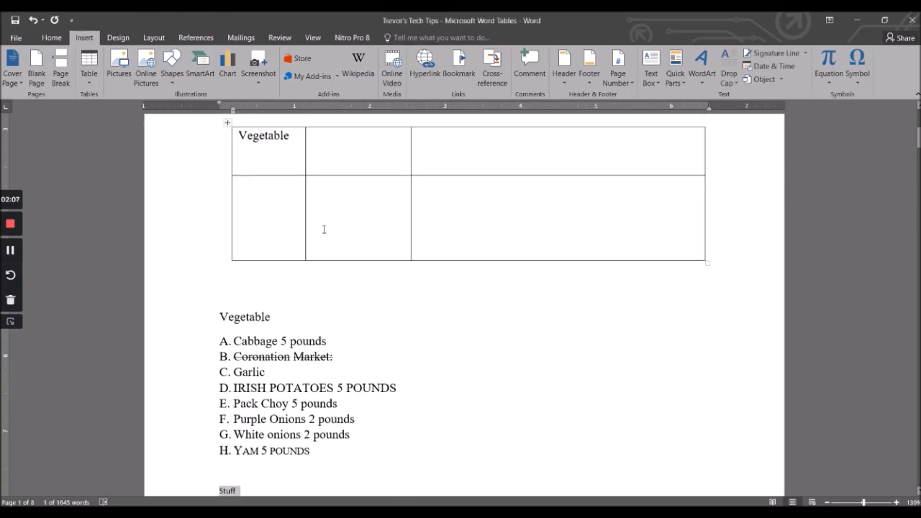
pyautogui.click(336, 156)
pyautogui.hotkey('ctrl', 'v')
# Copy the Cabbage 5 pounds list item into the cell below Vegetable in the drawn table.
pyautogui.moveTo(328, 349); pyautogui.dragTo(217, 356)
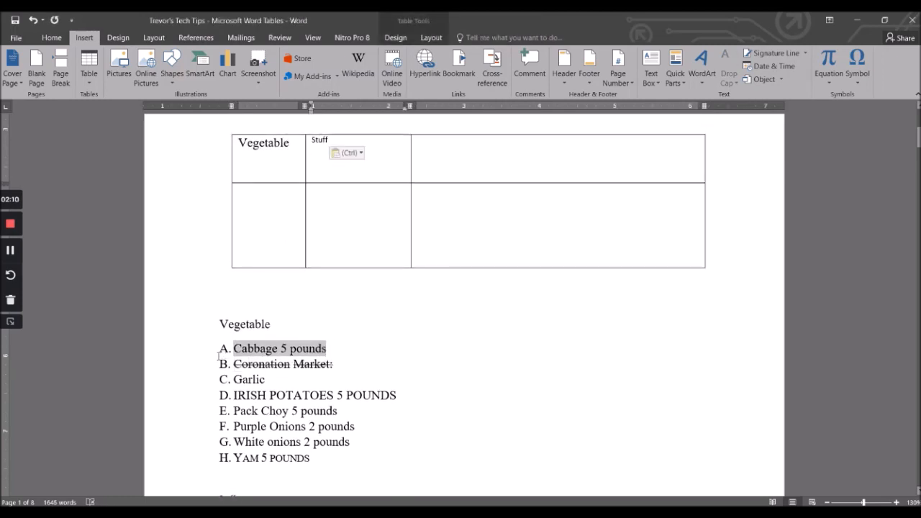
pyautogui.hotkey('ctrl', 'c')
pyautogui.click(279, 217)
pyautogui.hotkey('ctrl', 'v')
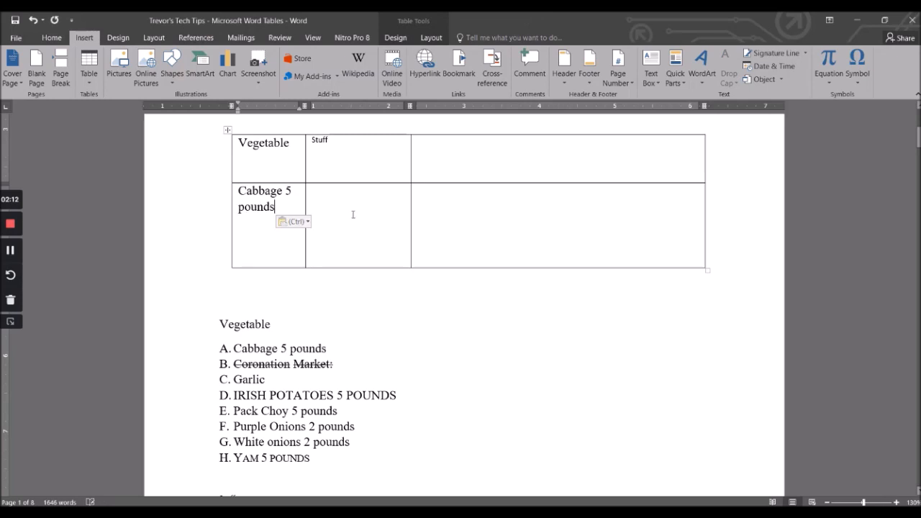
# Copy the Umbrella item from the Stuff list into the cell below Stuff in the drawn table.
pyautogui.scroll(-3, 353, 215)
pyautogui.moveTo(288, 387); pyautogui.dragTo(235, 387)
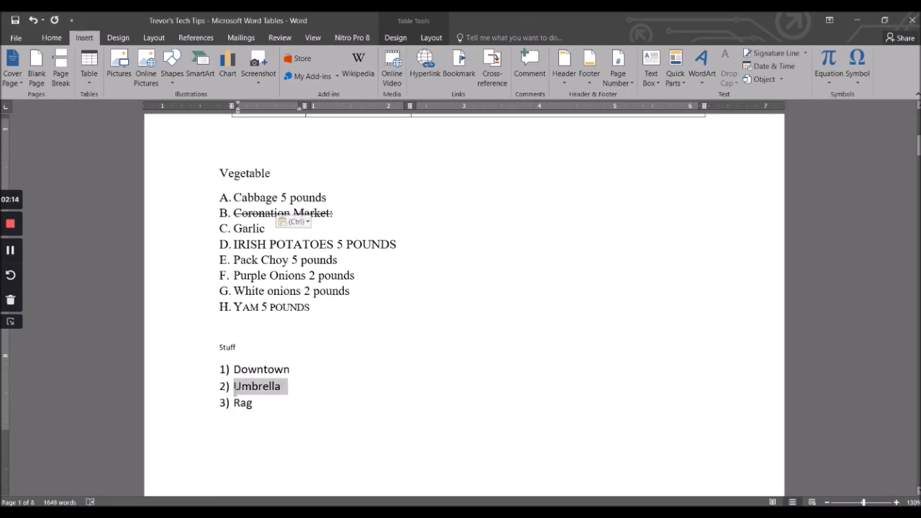
pyautogui.hotkey('ctrl', 'c')
pyautogui.scroll(3, 274, 405)
pyautogui.click(331, 252)
pyautogui.hotkey('ctrl', 'v')
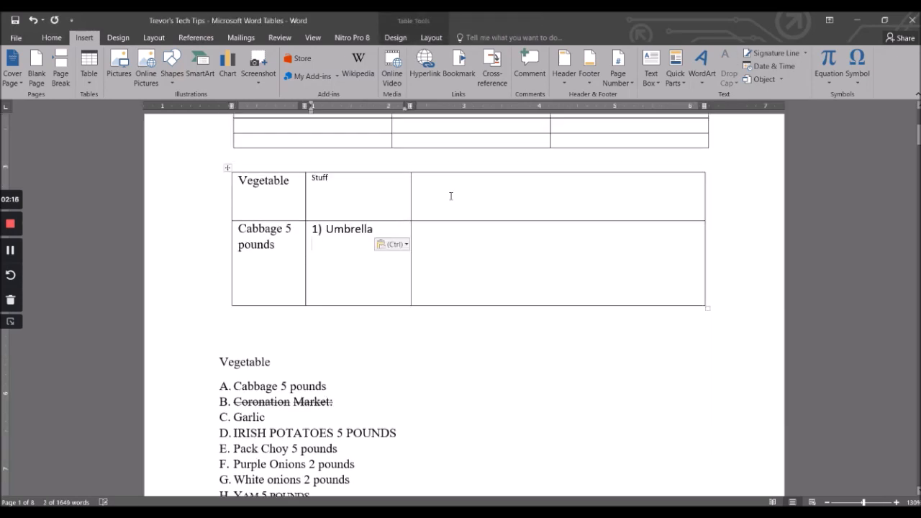
# Copy the drawn table's four filled cells into the first two rows and columns of the empty table above.
pyautogui.click(450, 196)
pyautogui.scroll(2, 442, 333)
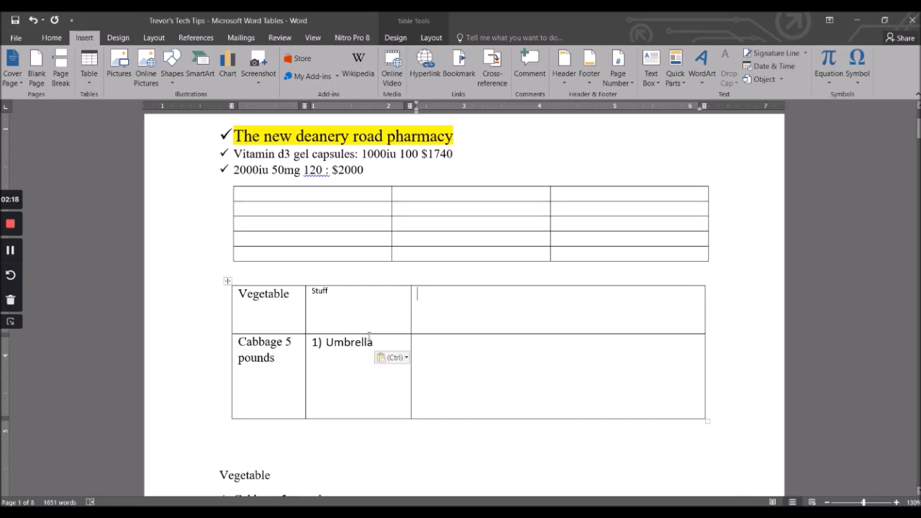
pyautogui.moveTo(363, 349); pyautogui.dragTo(273, 306)
pyautogui.moveTo(333, 195); pyautogui.dragTo(430, 210)
pyautogui.hotkey('ctrl', 'v')
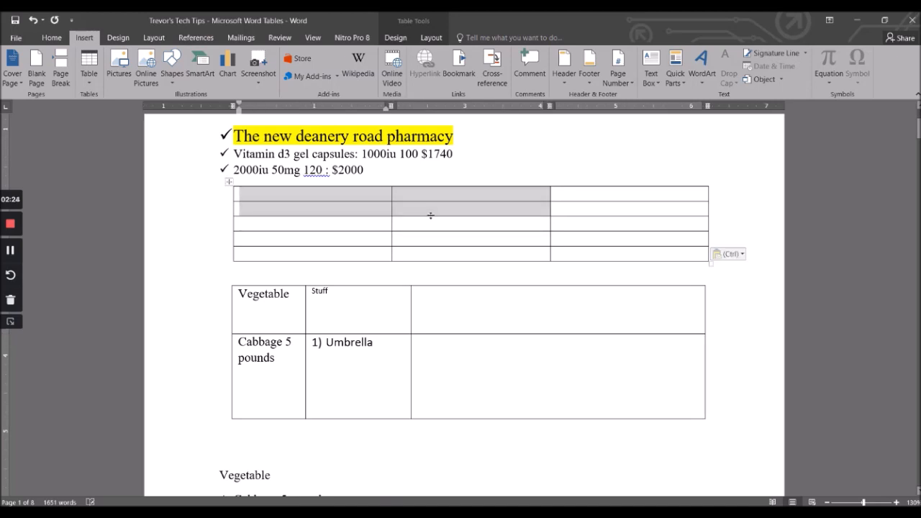
pyautogui.click(361, 278)
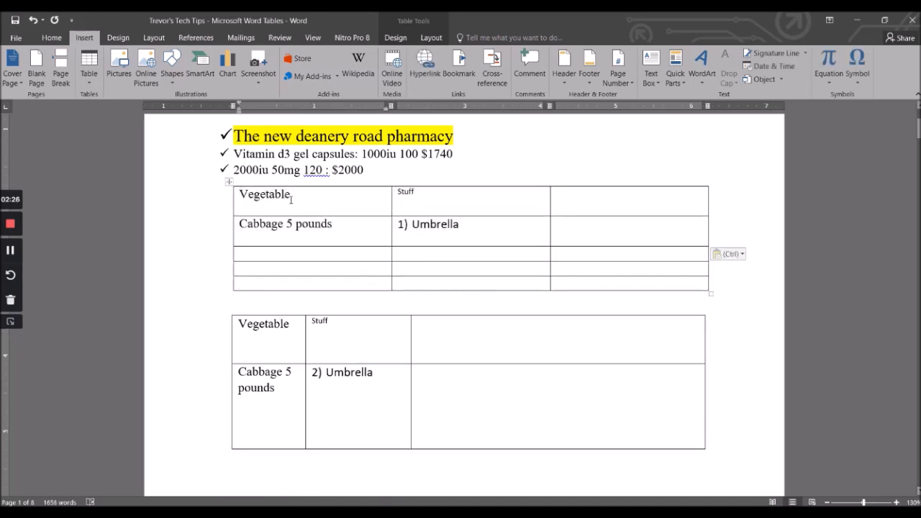
# Paste the copied cells across the upper table's first four rows and two columns, and remove the drawn table below.
pyautogui.moveTo(248, 191); pyautogui.dragTo(419, 270)
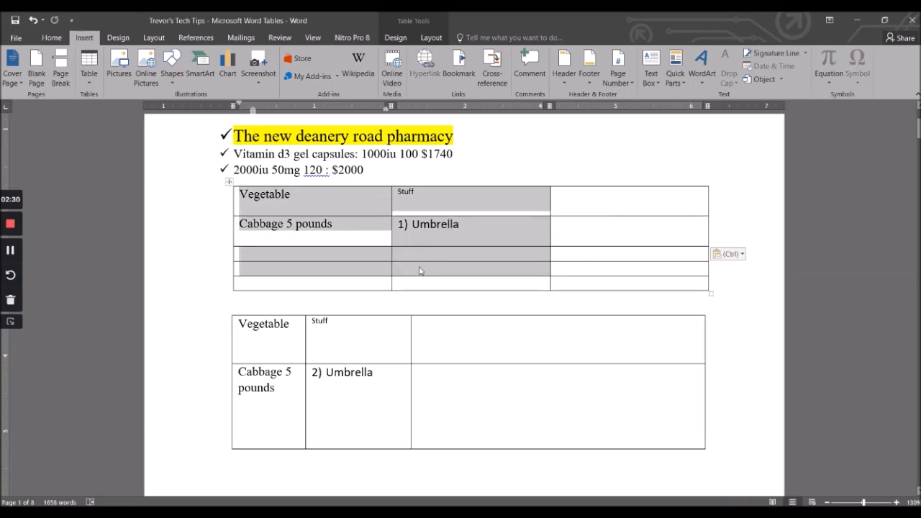
pyautogui.hotkey('ctrl', 'v')
pyautogui.moveTo(440, 394); pyautogui.dragTo(270, 344)
pyautogui.hotkey('ctrl', 'x')
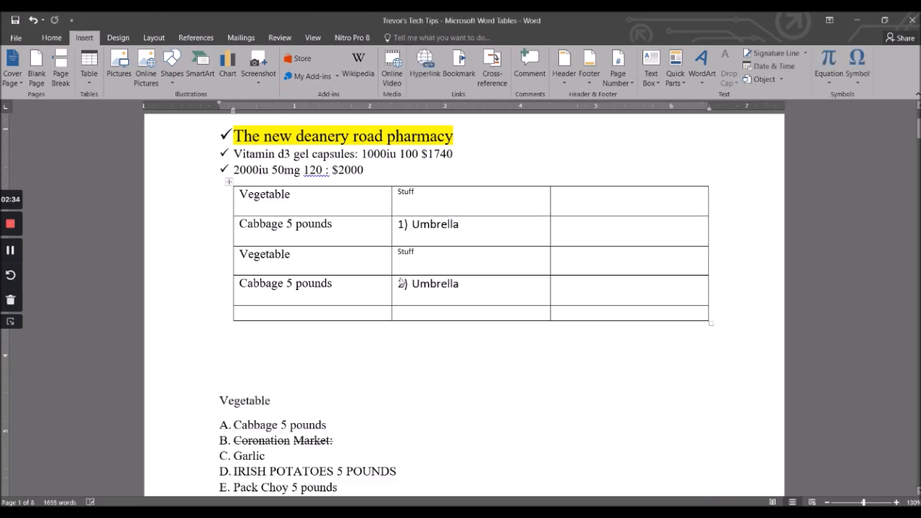
# Clear the duplicate Vegetable, Stuff, Cabbage and Umbrella entries from rows three and four of the table.
pyautogui.moveTo(482, 282); pyautogui.dragTo(338, 260)
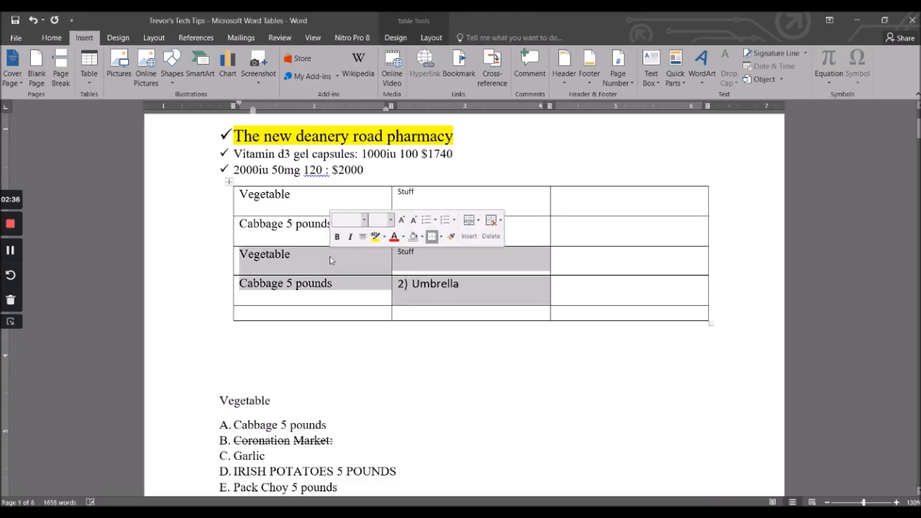
pyautogui.press('Delete')
pyautogui.click(429, 343)
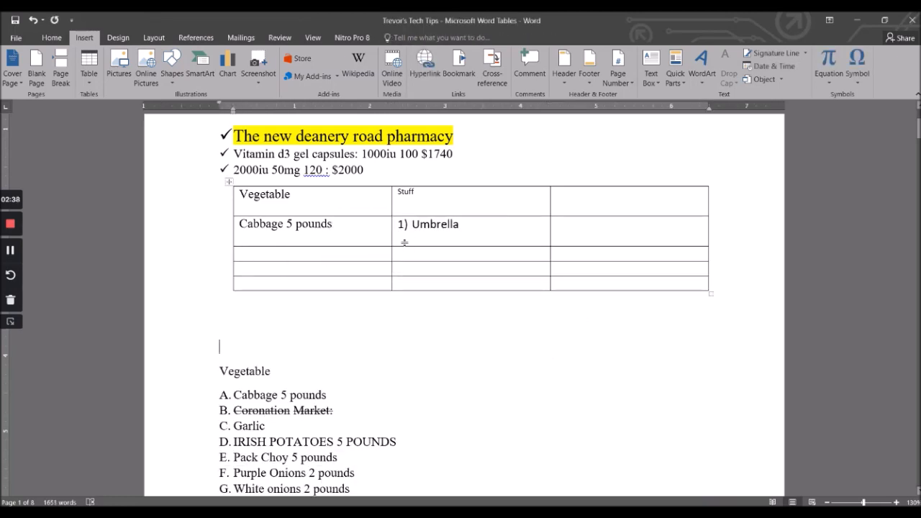
pyautogui.moveTo(611, 202); pyautogui.dragTo(281, 198)
pyautogui.click(603, 309)
pyautogui.moveTo(591, 206); pyautogui.dragTo(332, 211)
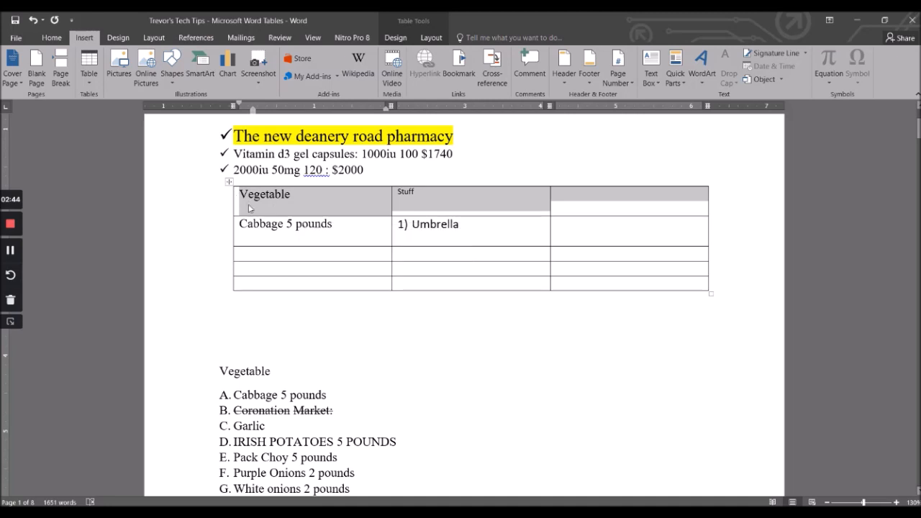
# Select the whole table and change the color of all its borders to red with Borders and Shading.
pyautogui.click(230, 185)
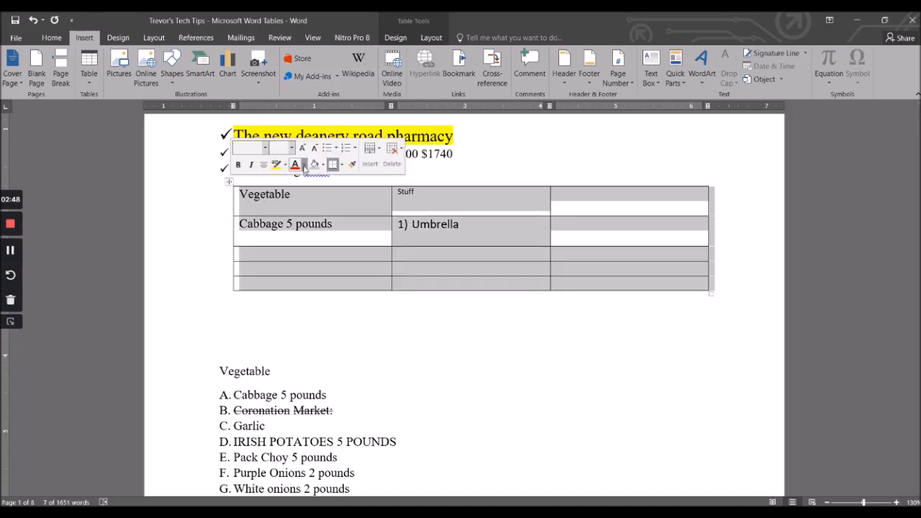
pyautogui.click(341, 164)
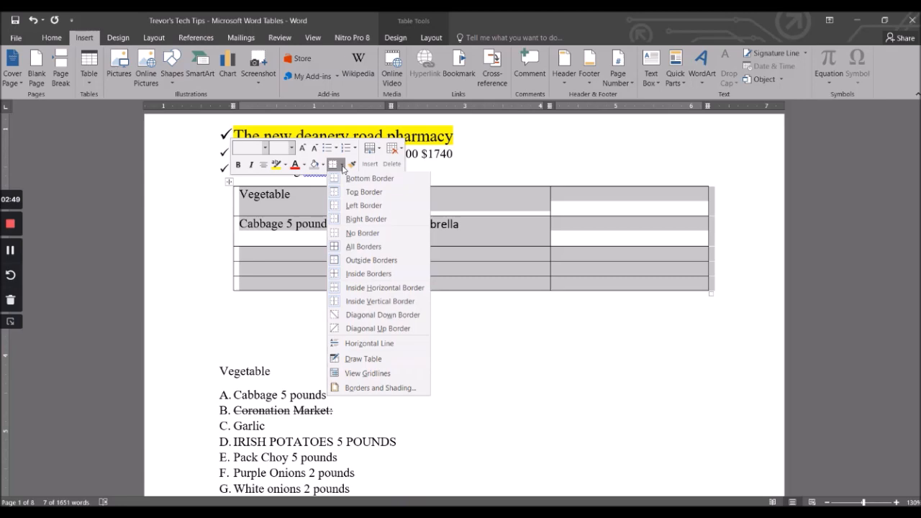
pyautogui.click(380, 388)
pyautogui.moveTo(217, 82); pyautogui.dragTo(324, 88)
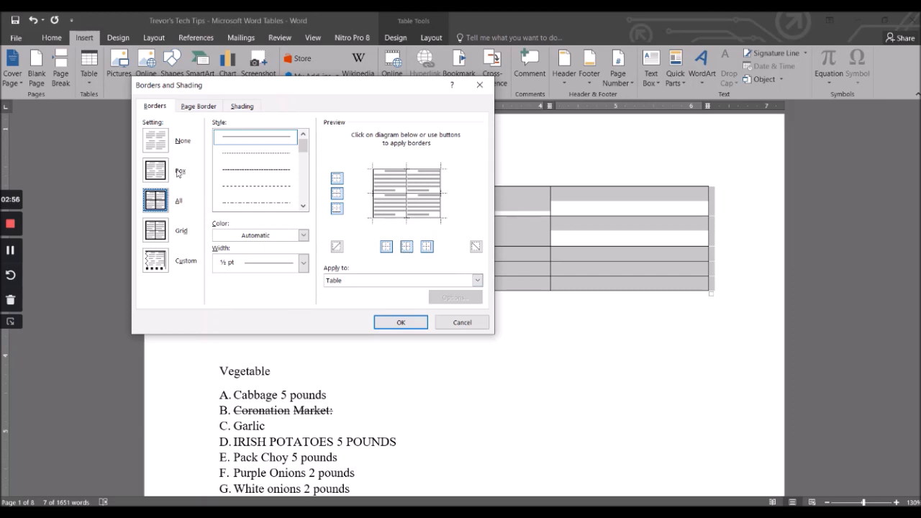
pyautogui.click(303, 235)
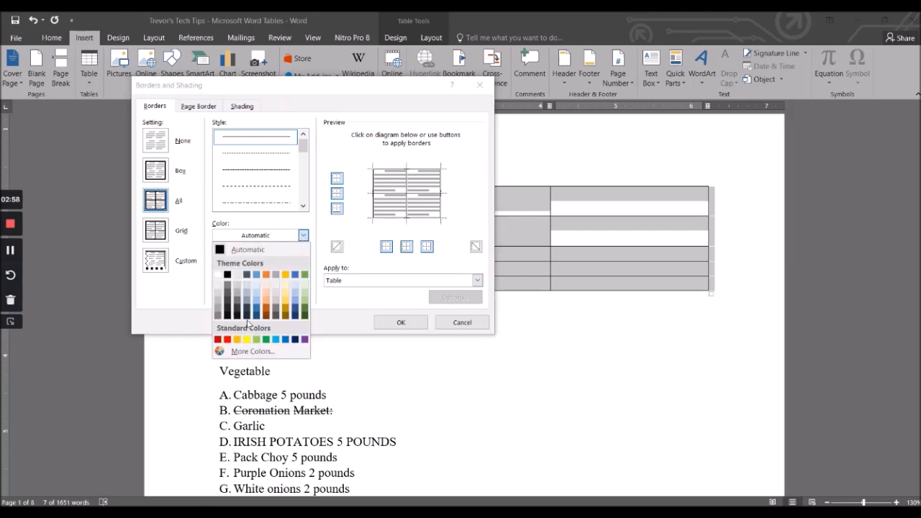
pyautogui.click(227, 339)
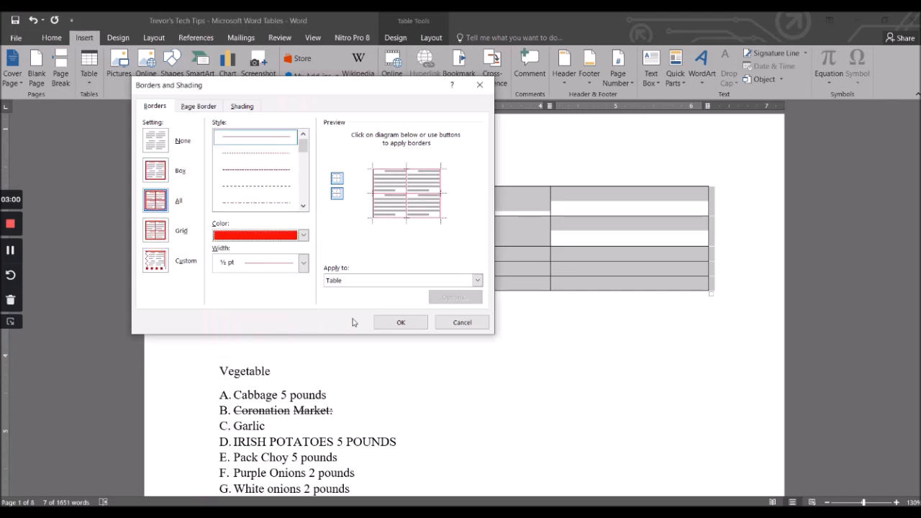
pyautogui.click(399, 322)
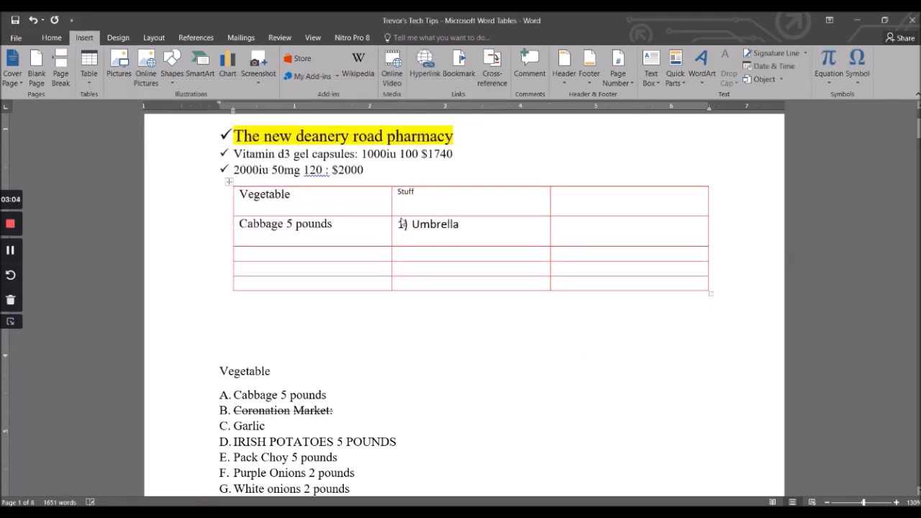
# Set the text in the table's first two rows to Times New Roman, size 12.
pyautogui.moveTo(569, 241); pyautogui.dragTo(259, 201)
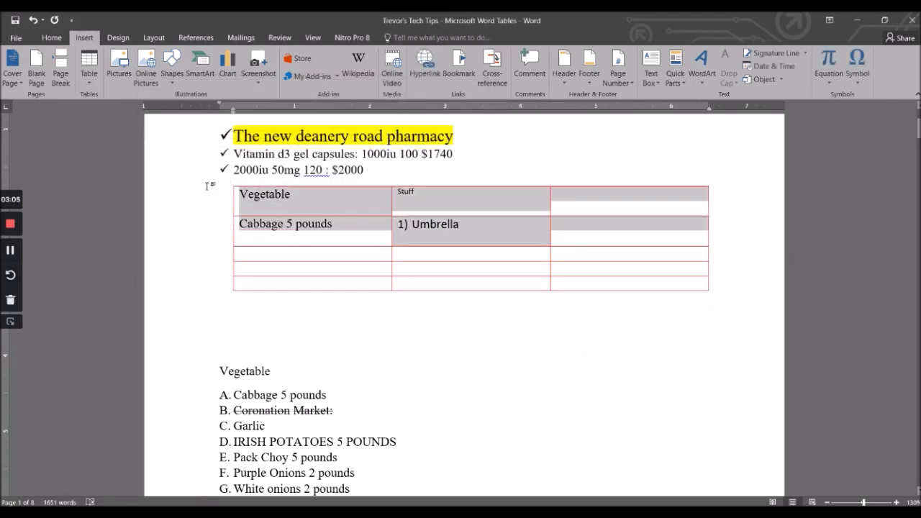
pyautogui.click(51, 37)
pyautogui.click(140, 57)
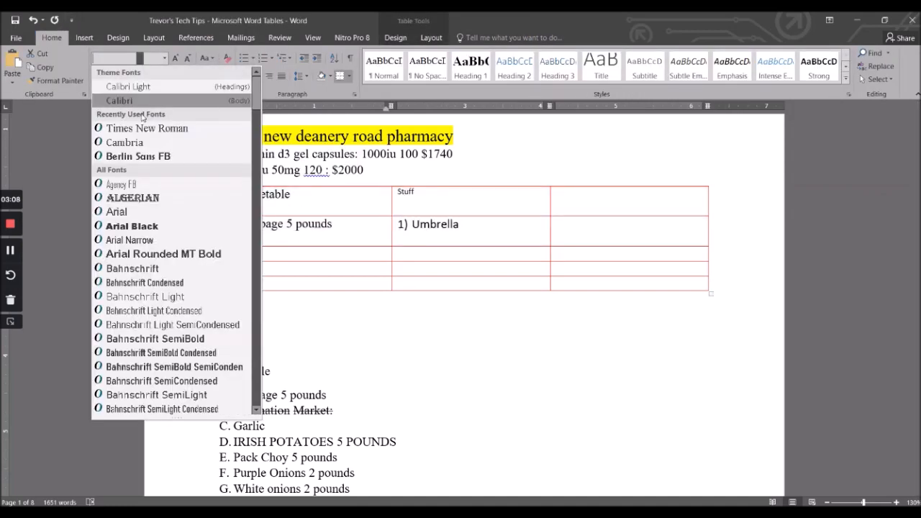
pyautogui.click(143, 129)
pyautogui.click(164, 58)
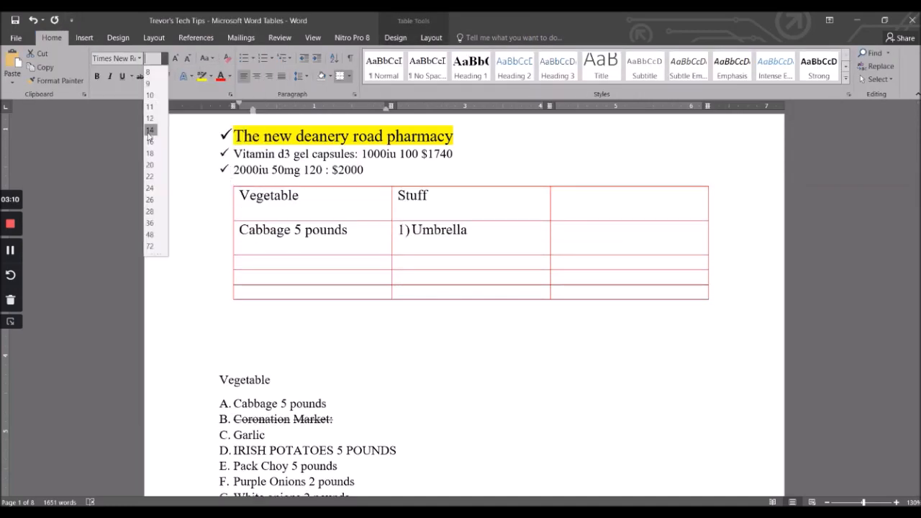
pyautogui.click(154, 117)
pyautogui.click(562, 227)
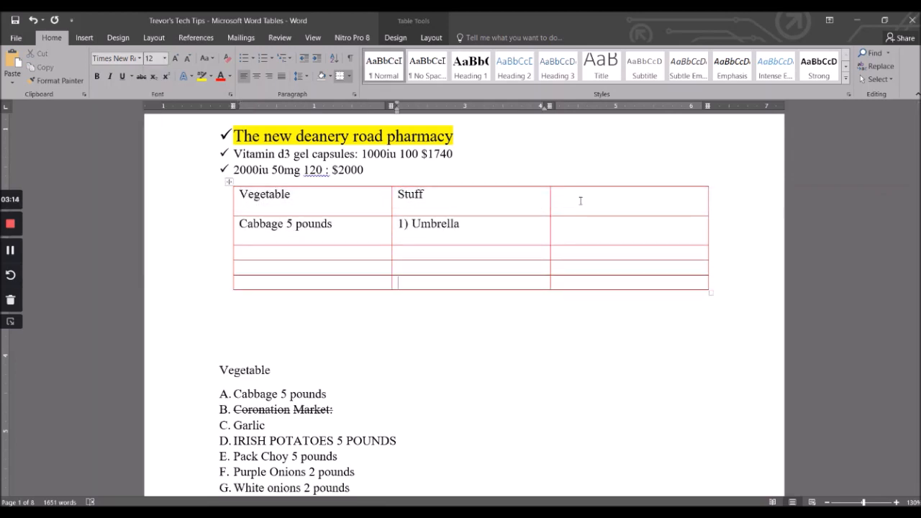
# Remove the empty line below Vegetable in the table's header row.
pyautogui.moveTo(580, 199); pyautogui.dragTo(269, 200)
pyautogui.click(304, 208)
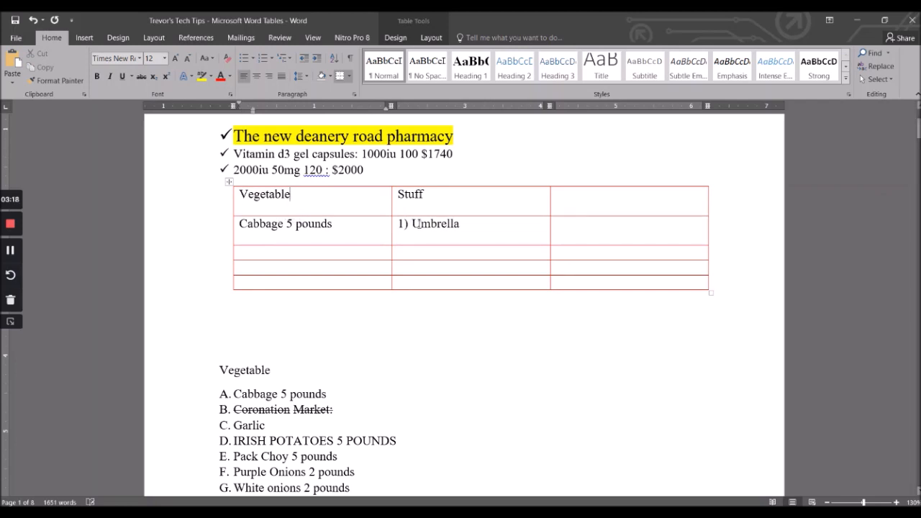
pyautogui.press('BackSpace')
# Shade the cells of the table's header row with a dark blue theme color fill using Borders and Shading.
pyautogui.moveTo(594, 200); pyautogui.dragTo(240, 203)
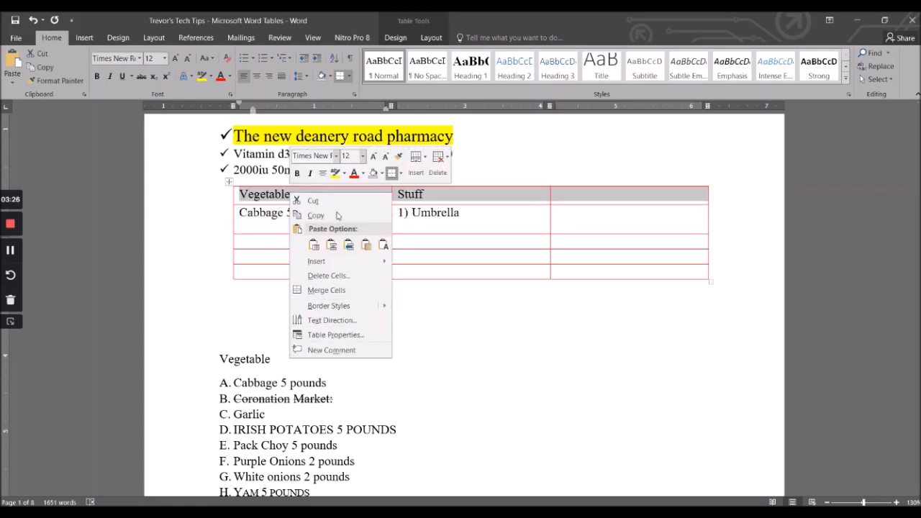
pyautogui.click(349, 77)
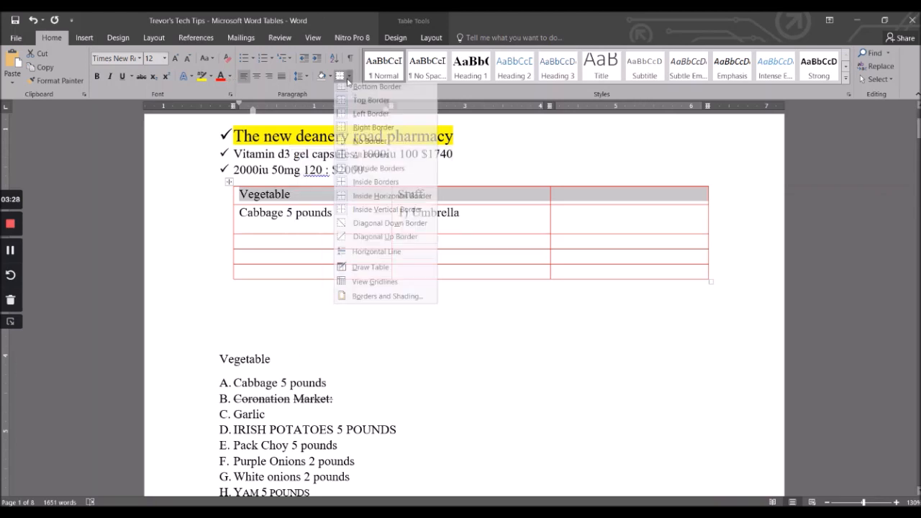
pyautogui.click(392, 306)
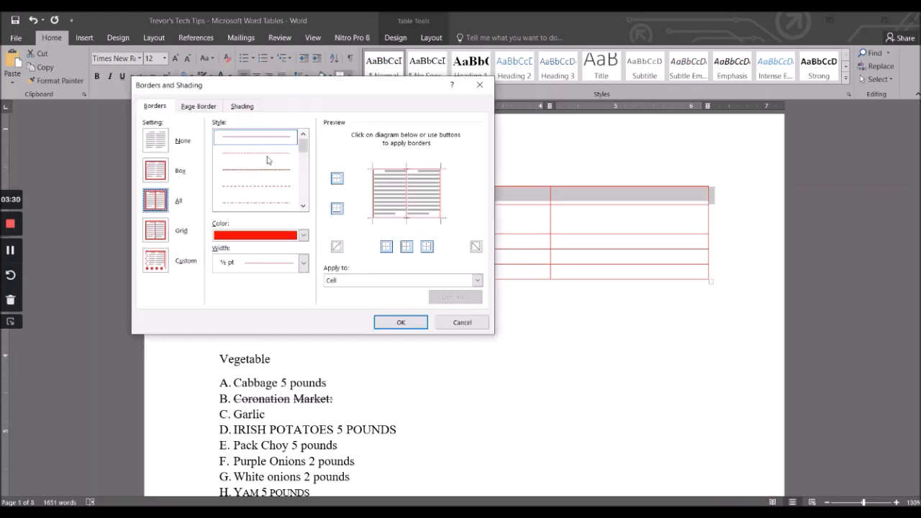
pyautogui.click(242, 106)
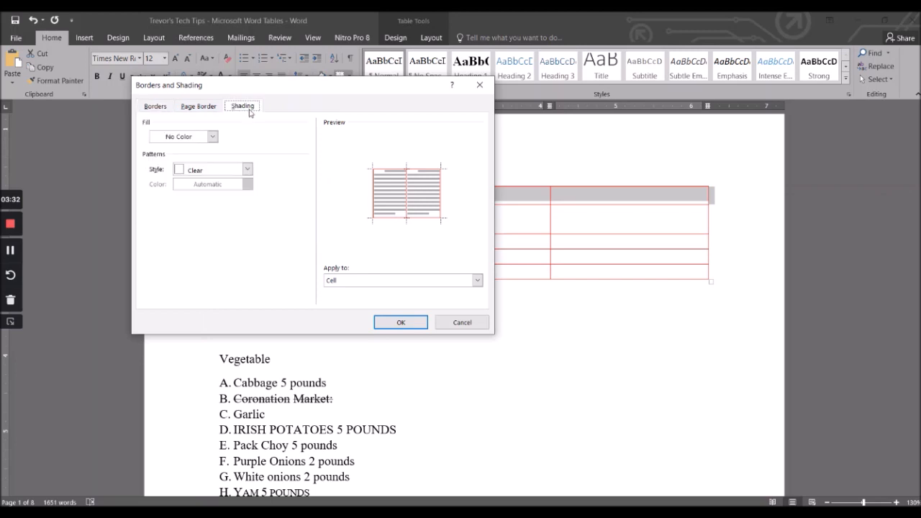
pyautogui.moveTo(290, 91)
pyautogui.mouseDown()
pyautogui.moveTo(231, 194)
pyautogui.moveTo(231, 226)
pyautogui.mouseUp()
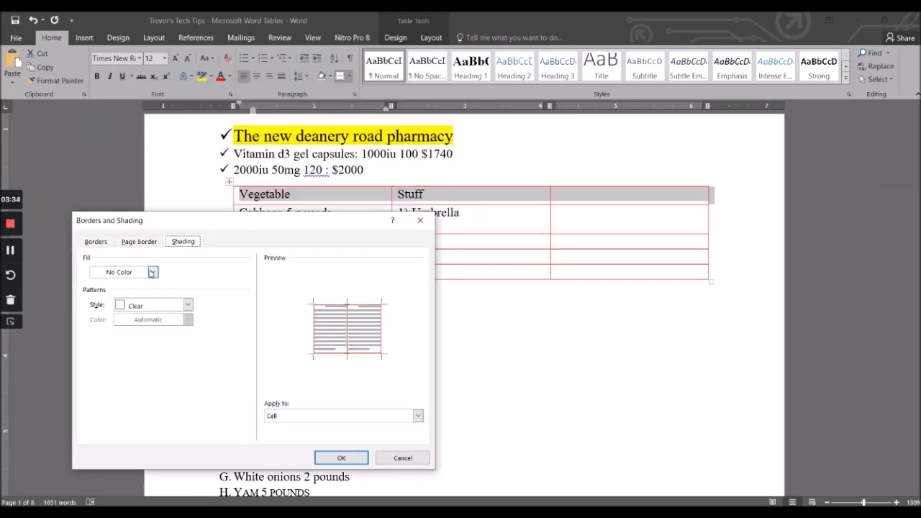
pyautogui.click(153, 271)
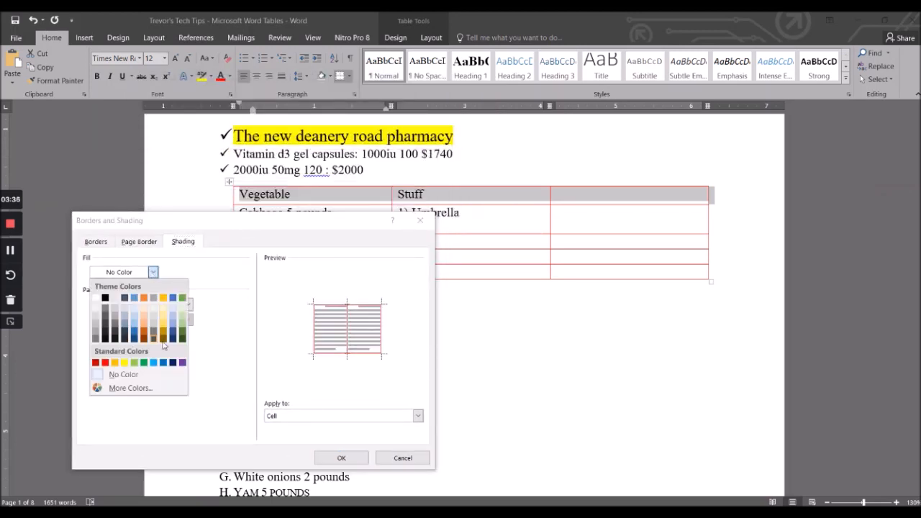
pyautogui.click(176, 334)
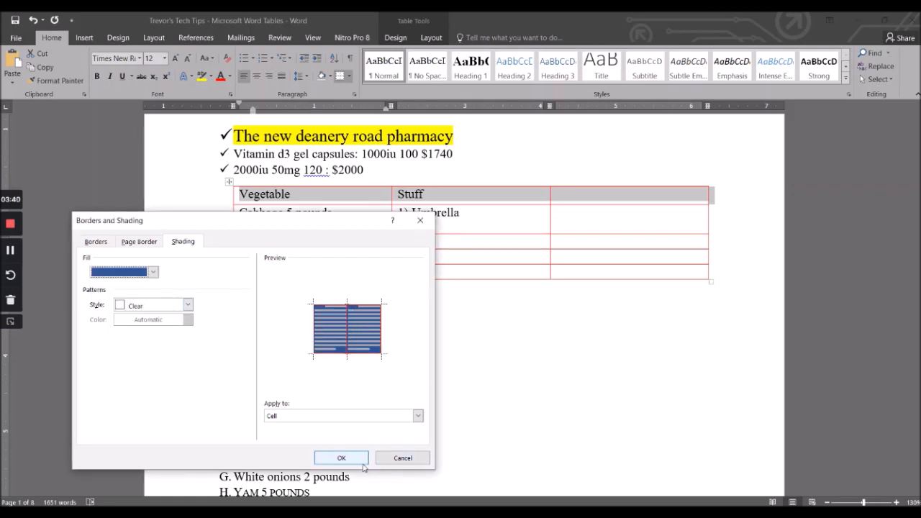
pyautogui.click(341, 457)
pyautogui.click(528, 253)
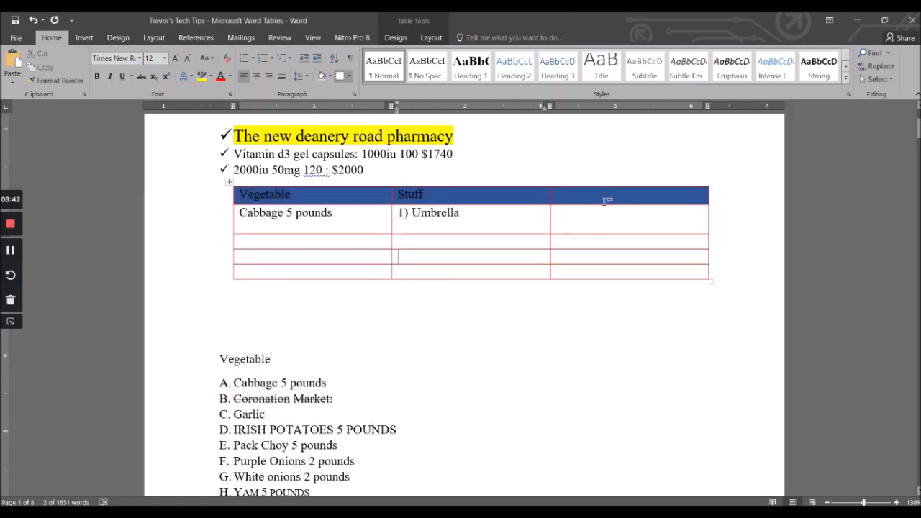
pyautogui.moveTo(295, 199); pyautogui.dragTo(559, 272)
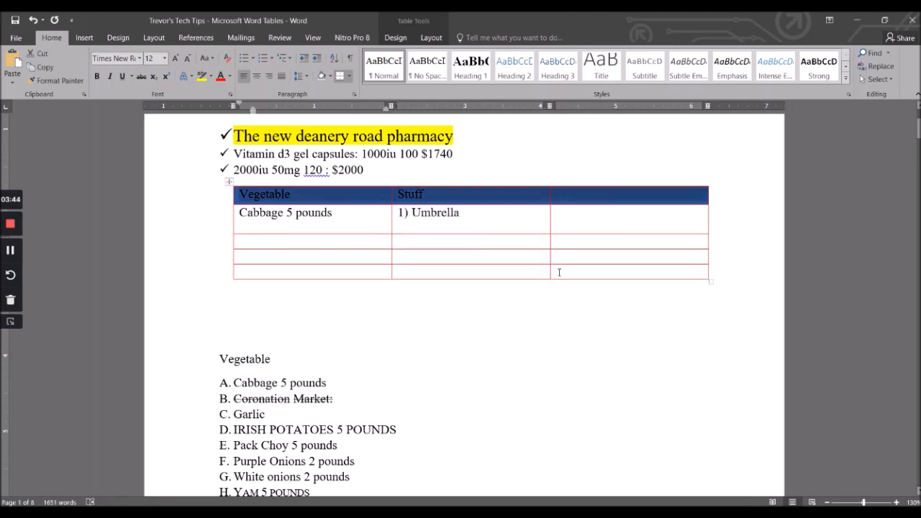
pyautogui.click(553, 239)
pyautogui.moveTo(285, 199); pyautogui.dragTo(580, 192)
pyautogui.click(590, 268)
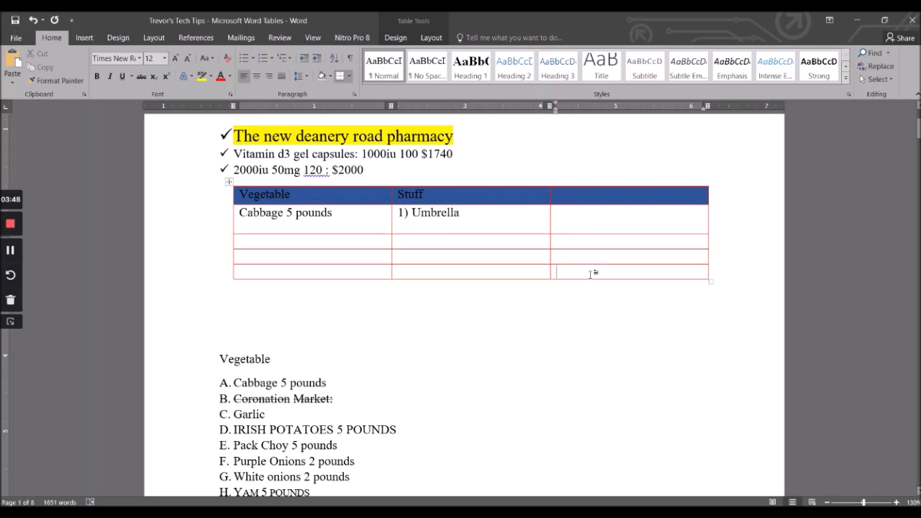
# Shade all the table cells below the header row with a light orange theme color fill using Borders and Shading.
pyautogui.moveTo(589, 273); pyautogui.dragTo(343, 208)
pyautogui.rightClick(297, 214)
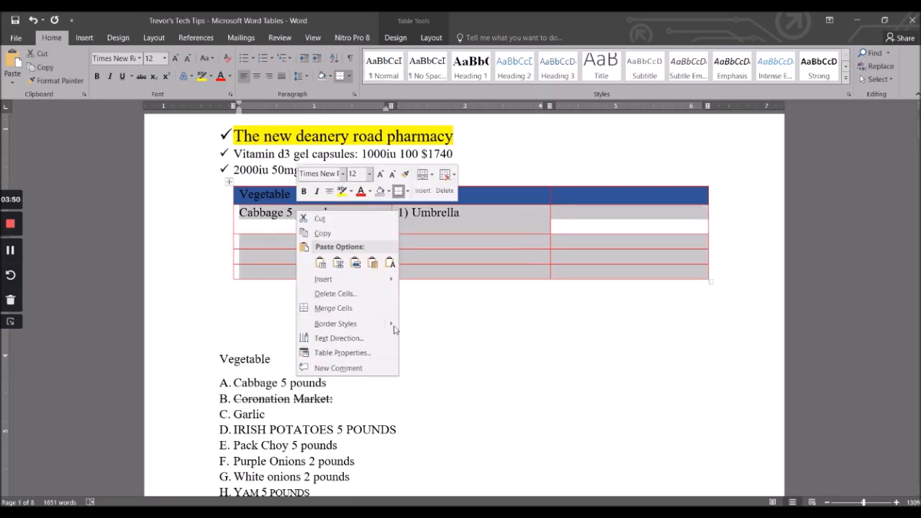
pyautogui.click(362, 352)
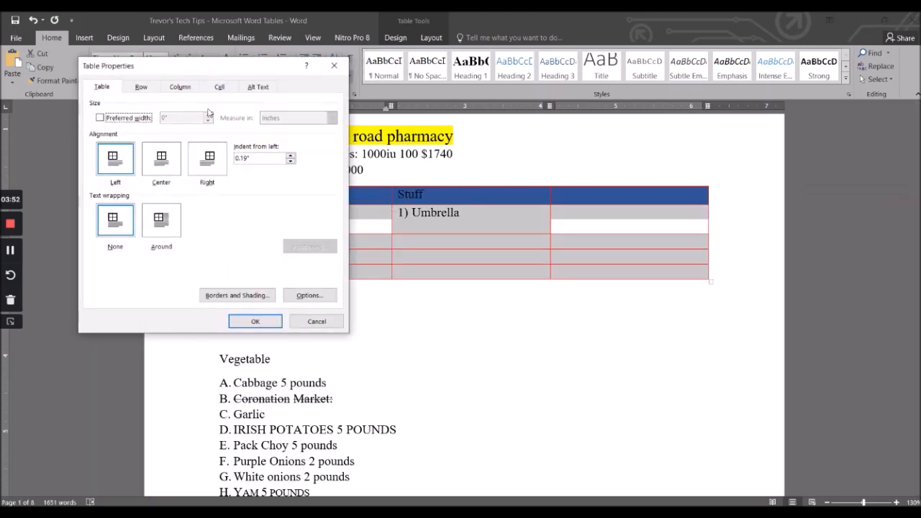
pyautogui.click(237, 295)
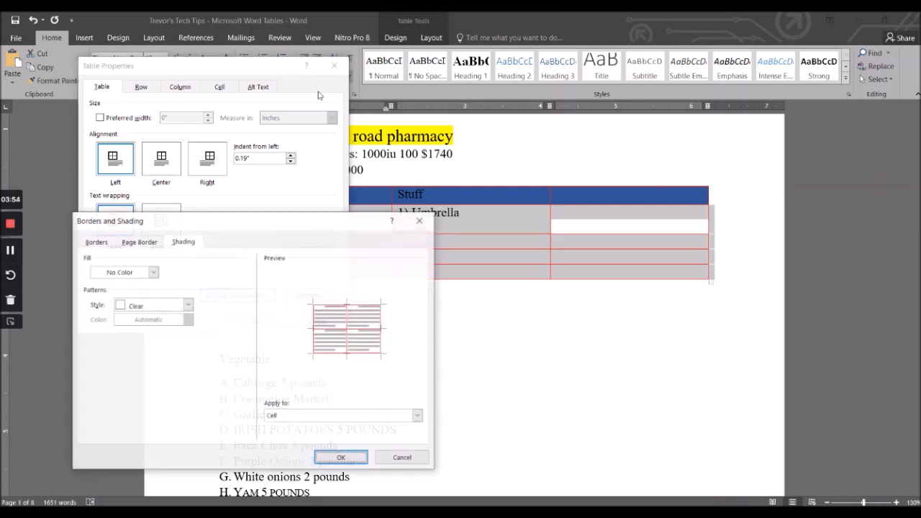
pyautogui.click(153, 272)
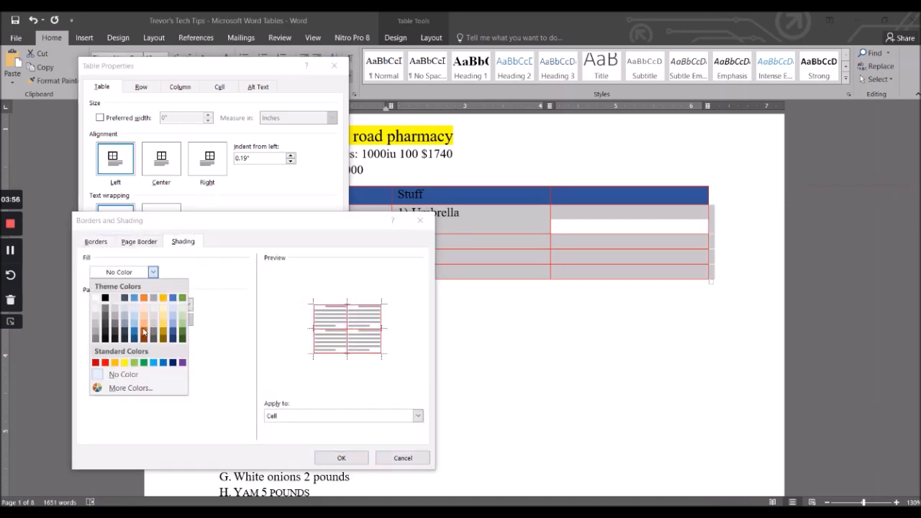
pyautogui.click(144, 324)
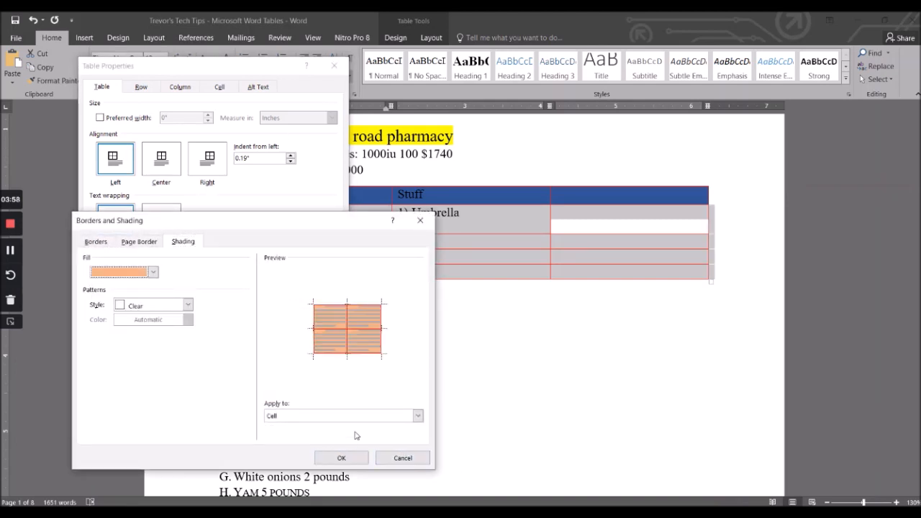
pyautogui.click(341, 457)
pyautogui.click(256, 324)
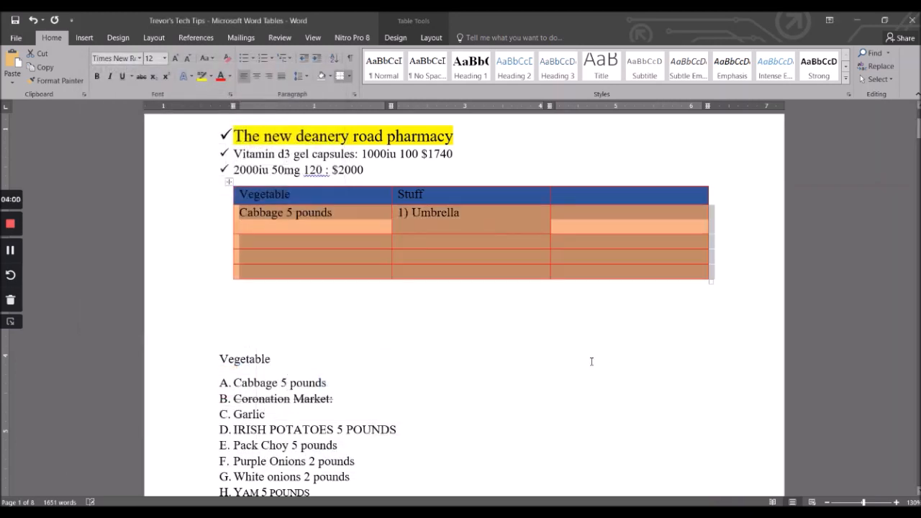
pyautogui.click(593, 335)
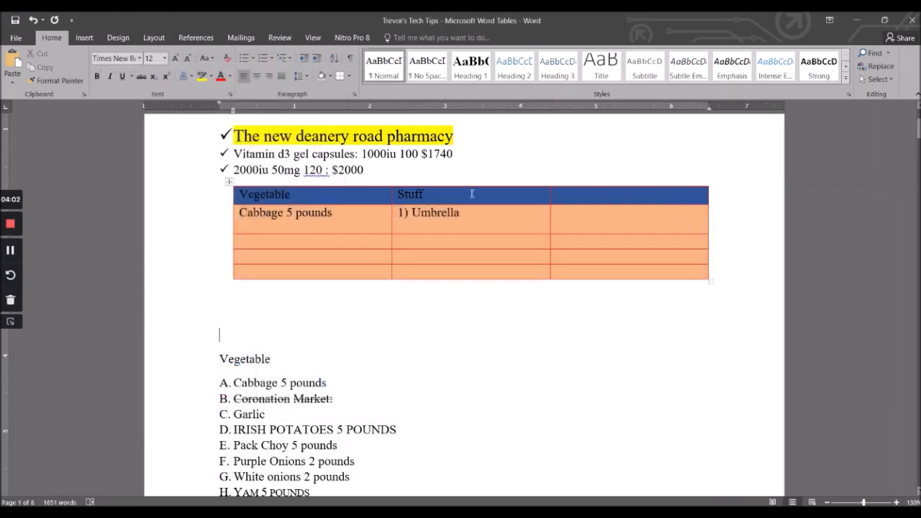
# Select the whole table and examine its Shading and Page Border options in Borders and Shading without applying changes.
pyautogui.click(439, 235)
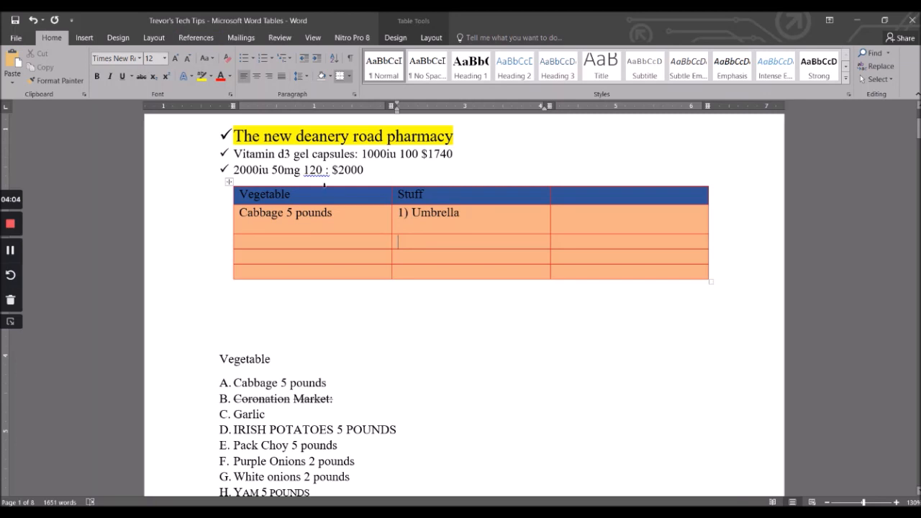
pyautogui.click(229, 180)
pyautogui.click(85, 38)
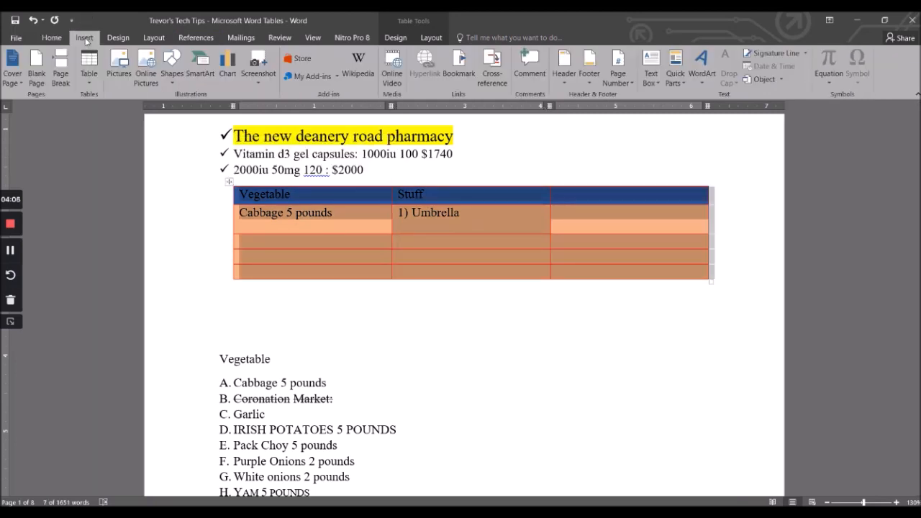
pyautogui.click(91, 74)
pyautogui.click(262, 251)
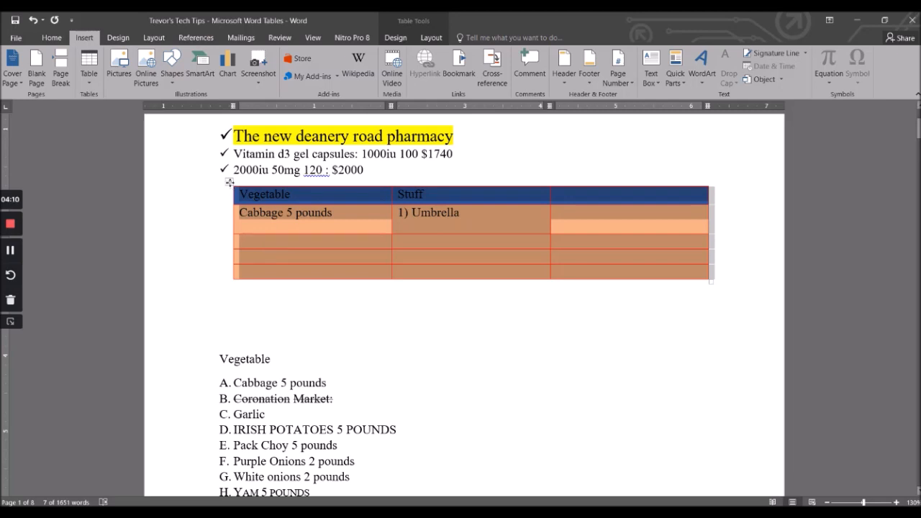
pyautogui.rightClick(229, 182)
pyautogui.click(285, 371)
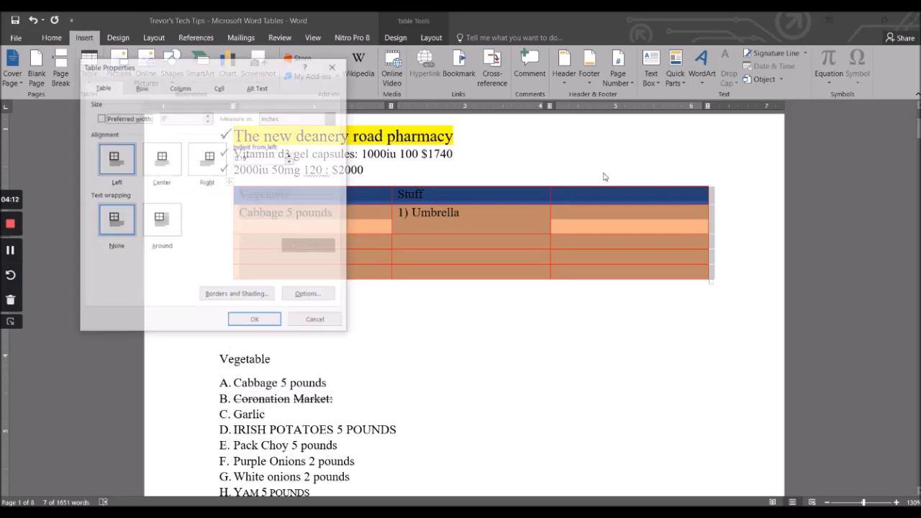
pyautogui.moveTo(232, 65); pyautogui.dragTo(315, 109)
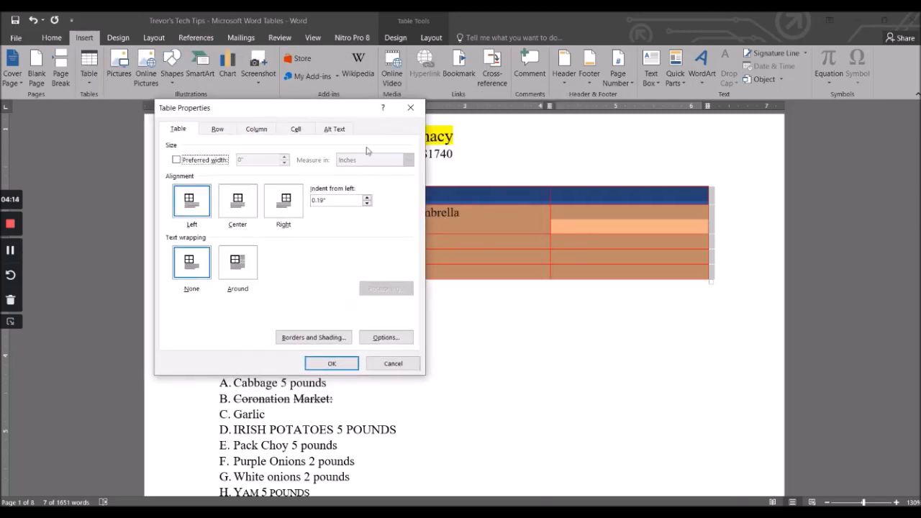
pyautogui.click(300, 338)
pyautogui.moveTo(224, 231); pyautogui.dragTo(228, 128)
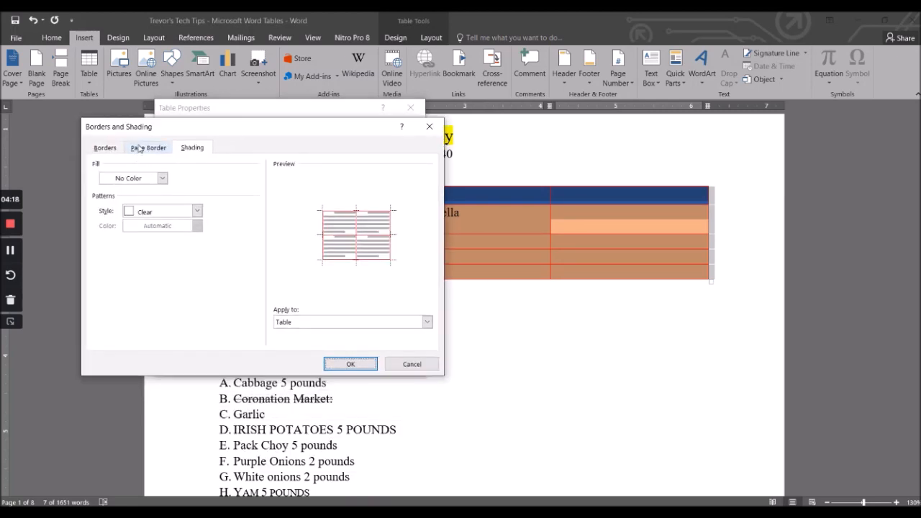
pyautogui.click(139, 148)
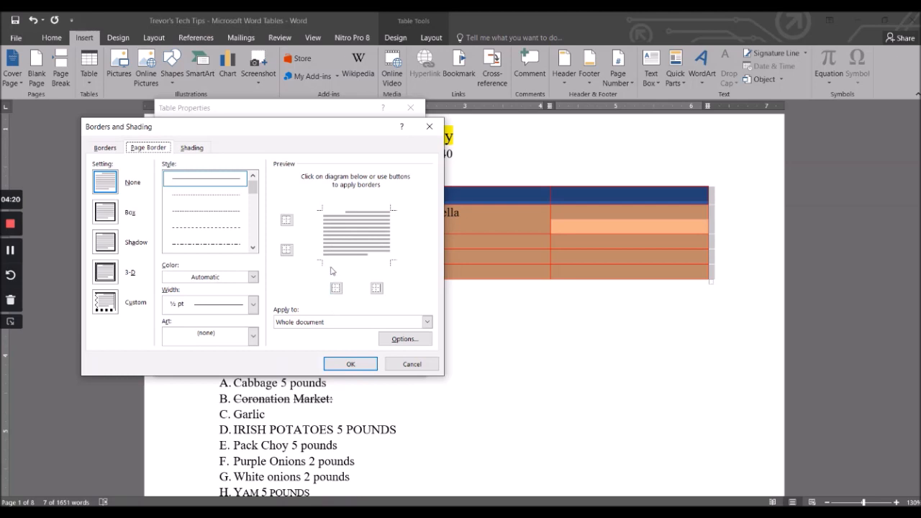
pyautogui.click(411, 364)
pyautogui.click(396, 363)
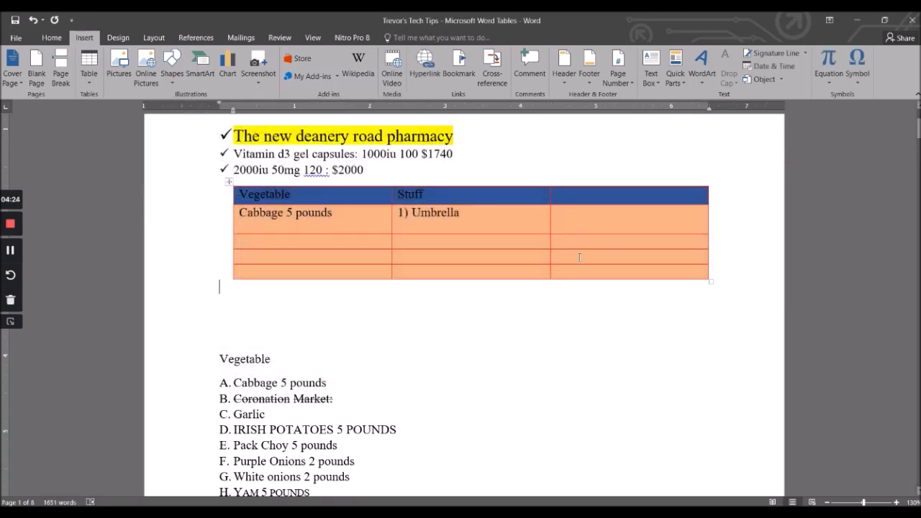
pyautogui.moveTo(576, 273); pyautogui.dragTo(568, 217)
pyautogui.rightClick(564, 214)
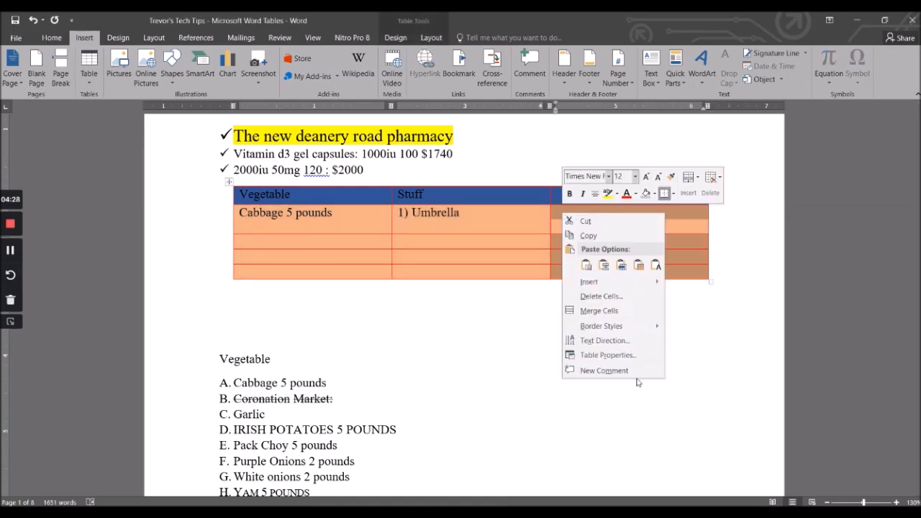
pyautogui.click(11, 254)
pyautogui.click(11, 257)
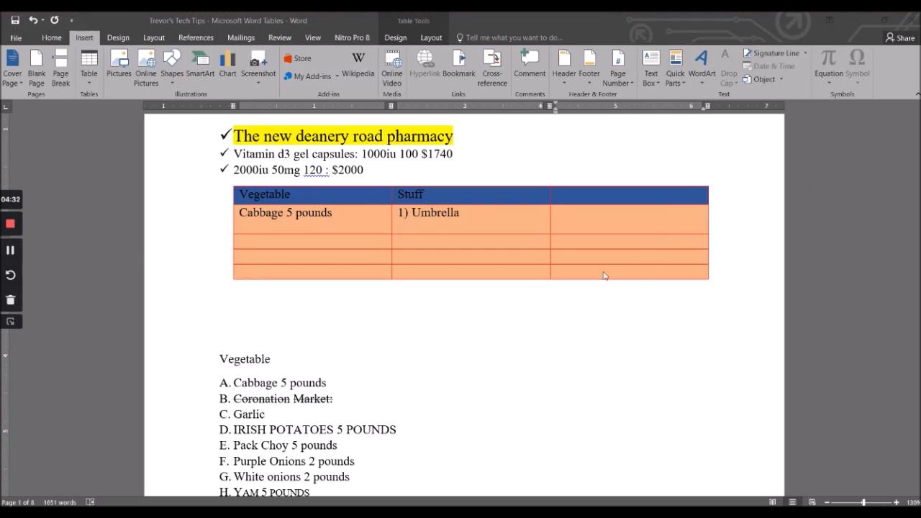
pyautogui.click(599, 276)
pyautogui.moveTo(590, 270); pyautogui.dragTo(455, 210)
pyautogui.rightClick(460, 210)
pyautogui.click(682, 260)
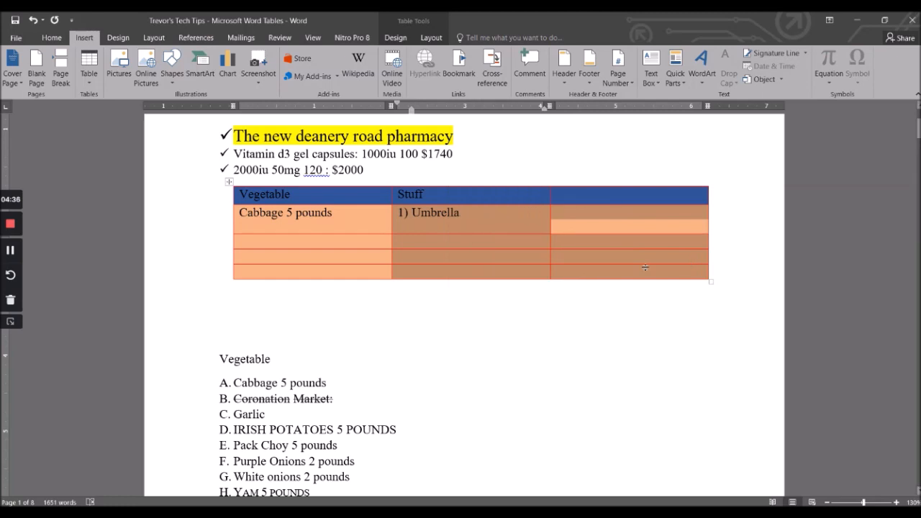
pyautogui.click(616, 301)
# Select the table's second and third columns and choose the Solid (100%) pattern style with Automatic color in their shading settings.
pyautogui.moveTo(601, 273); pyautogui.dragTo(484, 201)
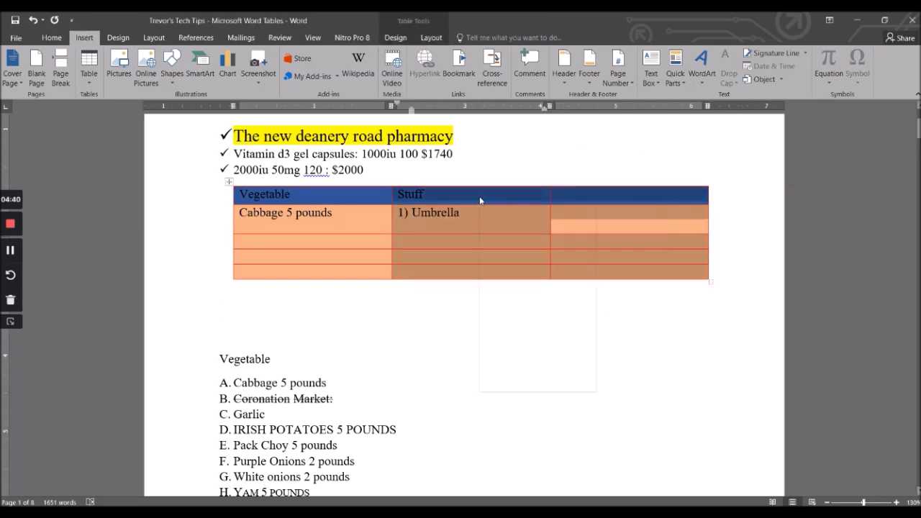
pyautogui.rightClick(480, 199)
pyautogui.click(550, 369)
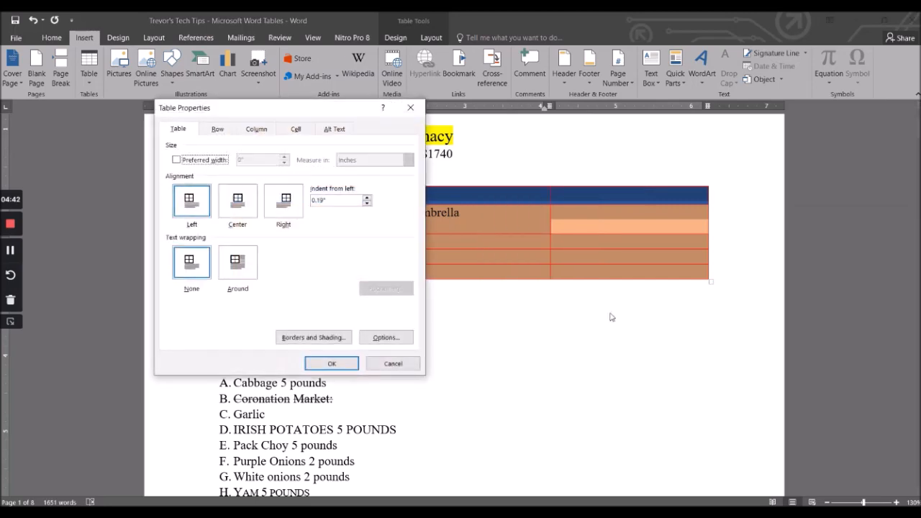
pyautogui.click(314, 337)
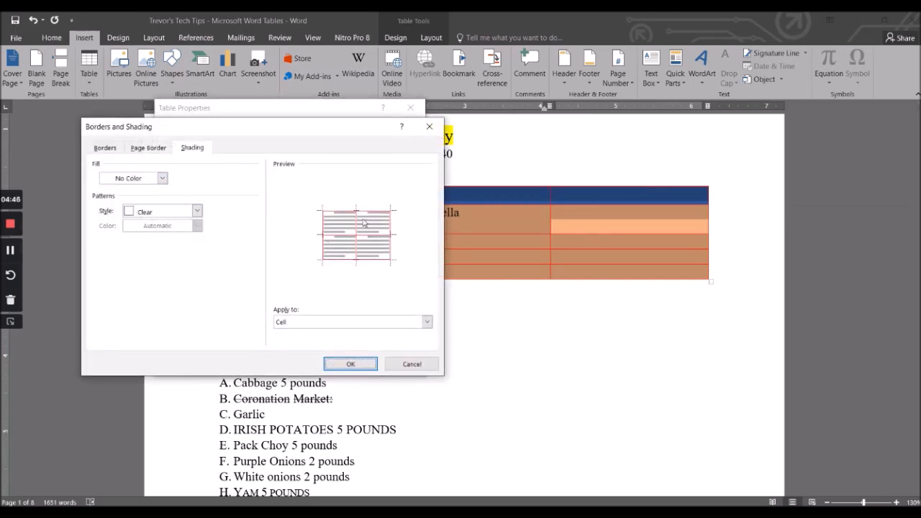
pyautogui.click(147, 148)
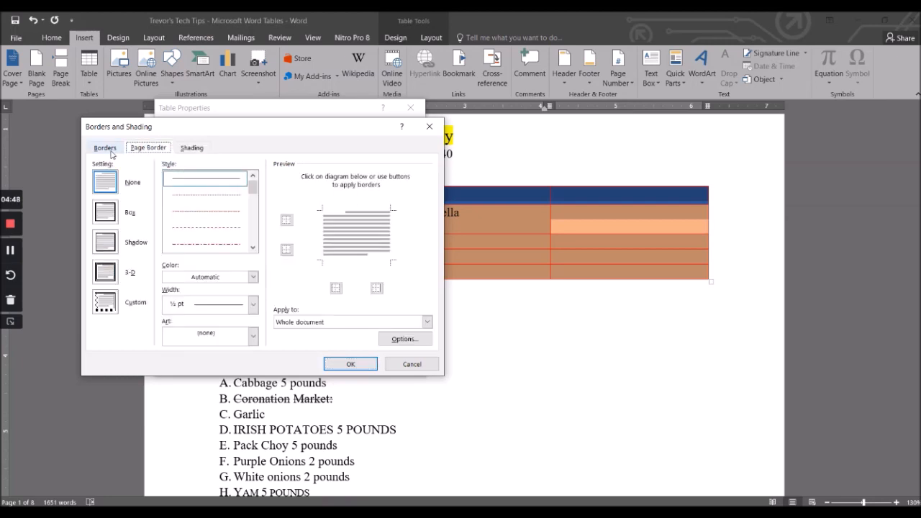
pyautogui.click(181, 151)
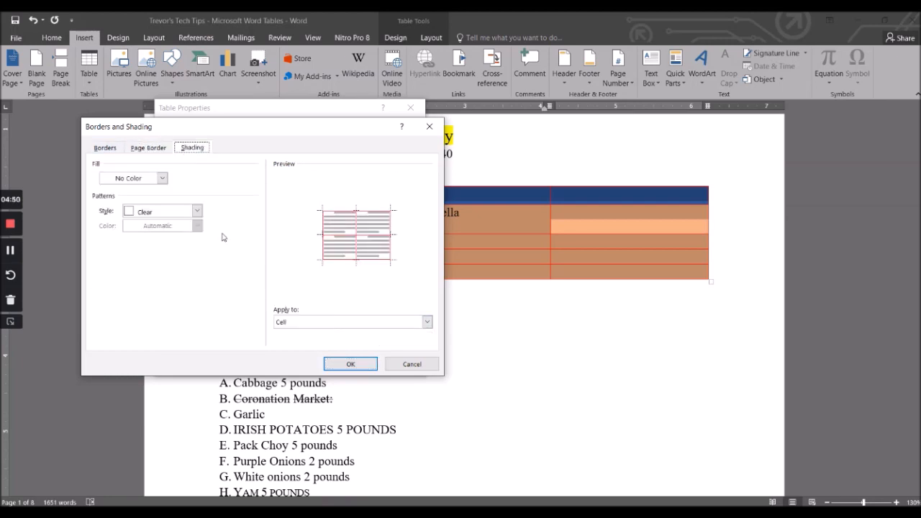
pyautogui.click(197, 211)
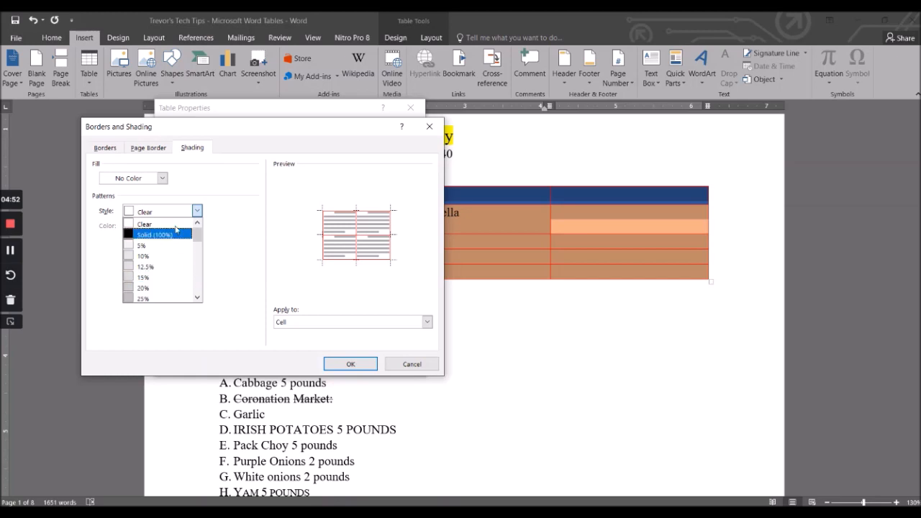
pyautogui.moveTo(197, 235); pyautogui.dragTo(205, 295)
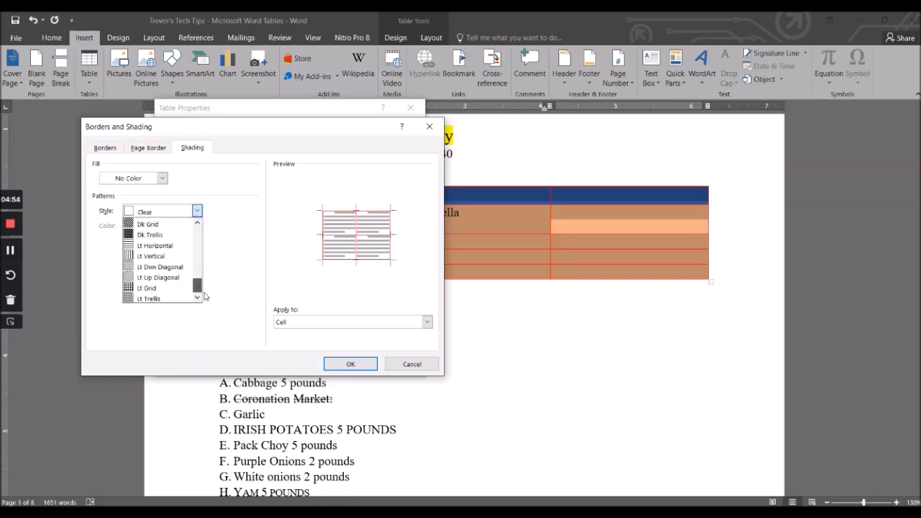
pyautogui.scroll(6, 197, 259)
pyautogui.click(188, 234)
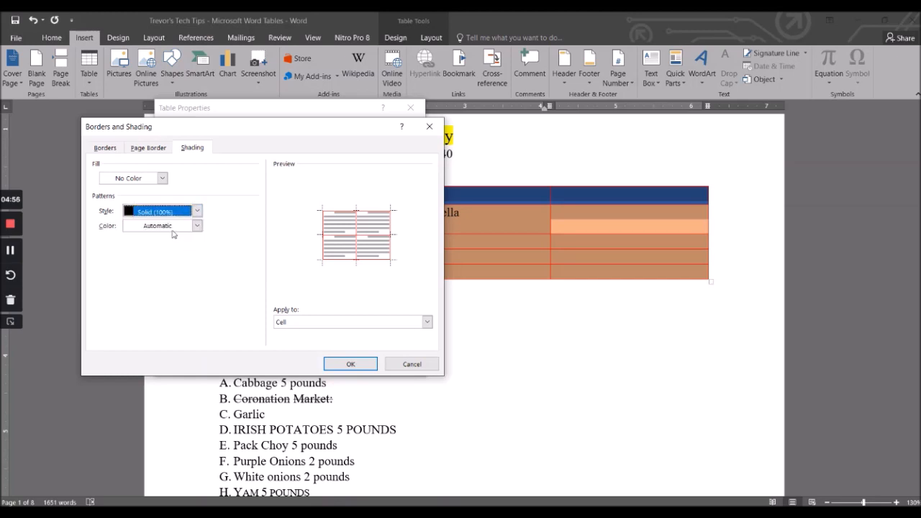
pyautogui.click(196, 225)
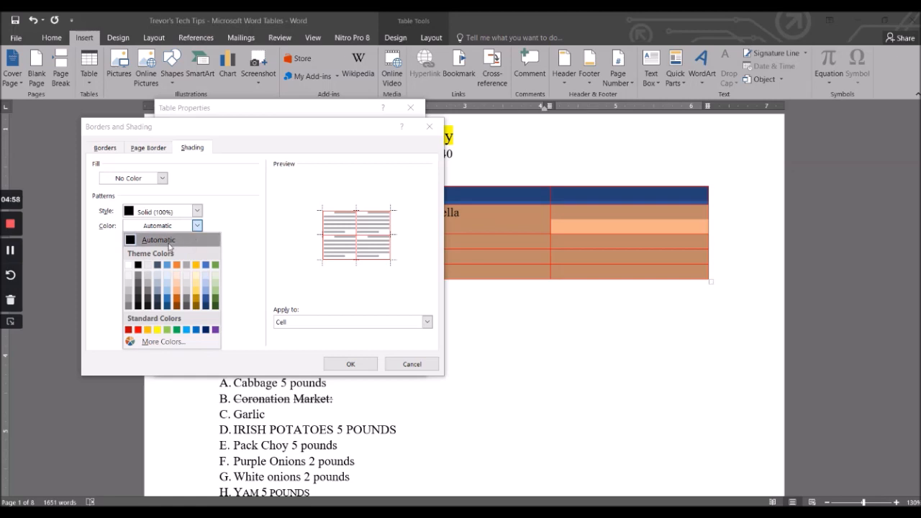
pyautogui.click(220, 222)
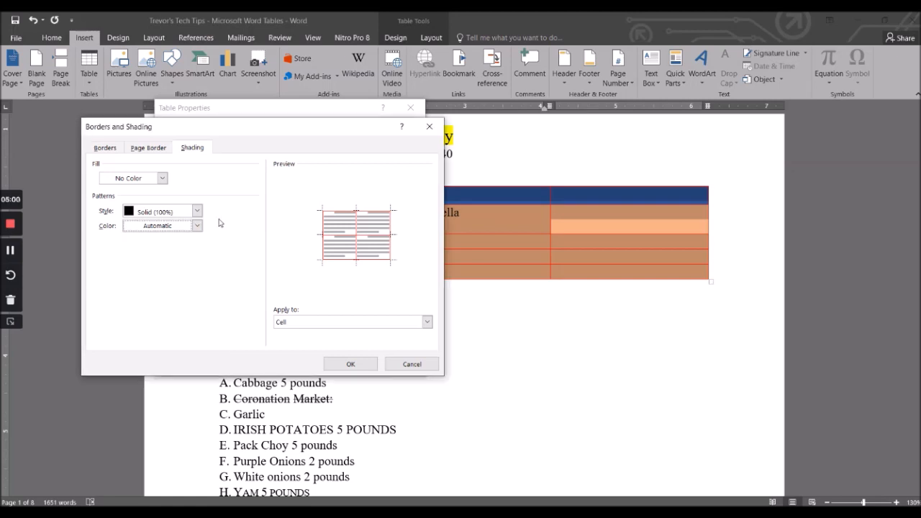
# Choose a green fill, apply the shading to Text instead of Cell, and confirm the settings for the selected columns.
pyautogui.click(163, 177)
pyautogui.click(250, 267)
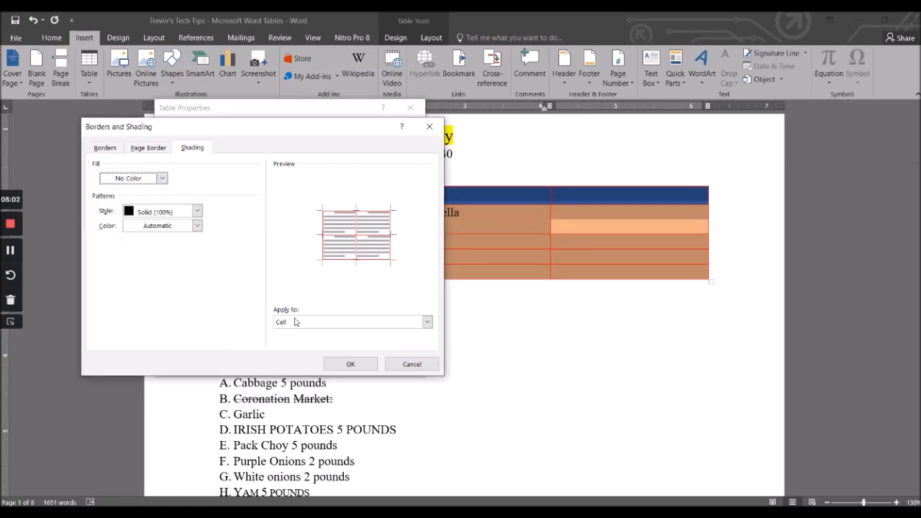
pyautogui.click(349, 323)
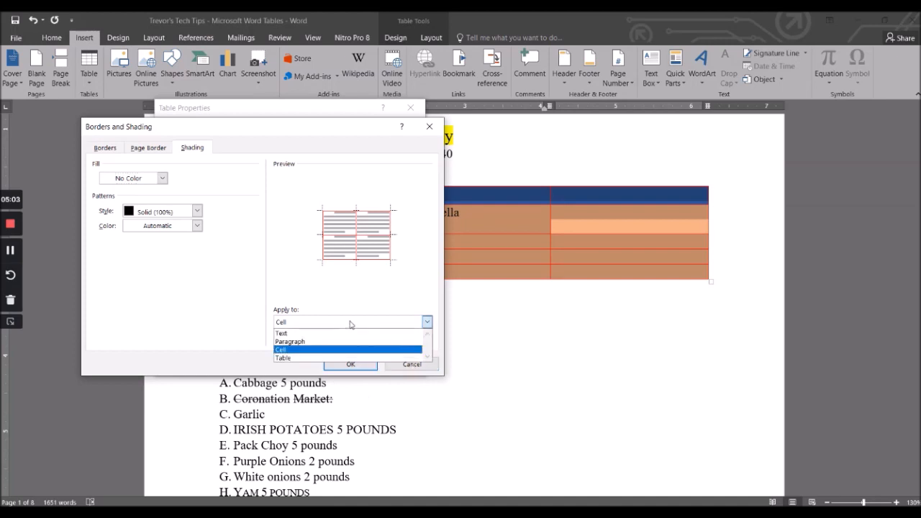
pyautogui.click(290, 333)
pyautogui.click(196, 211)
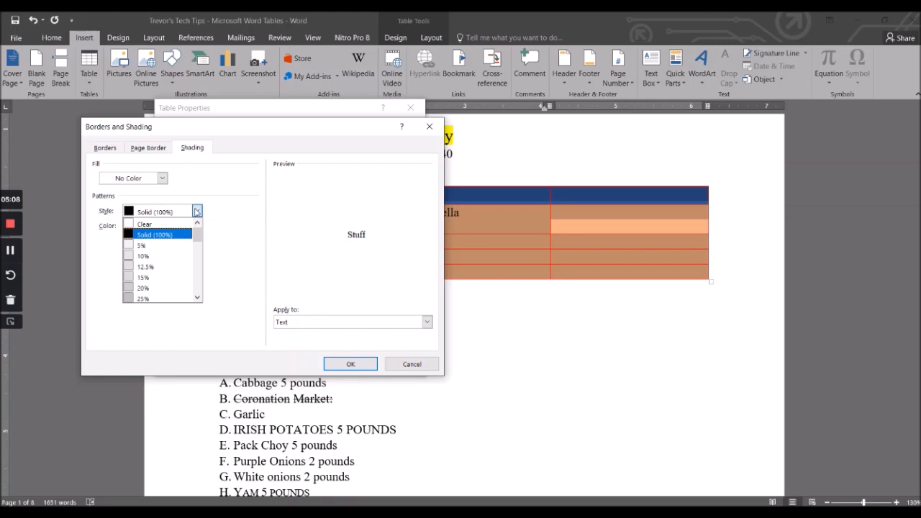
pyautogui.click(183, 212)
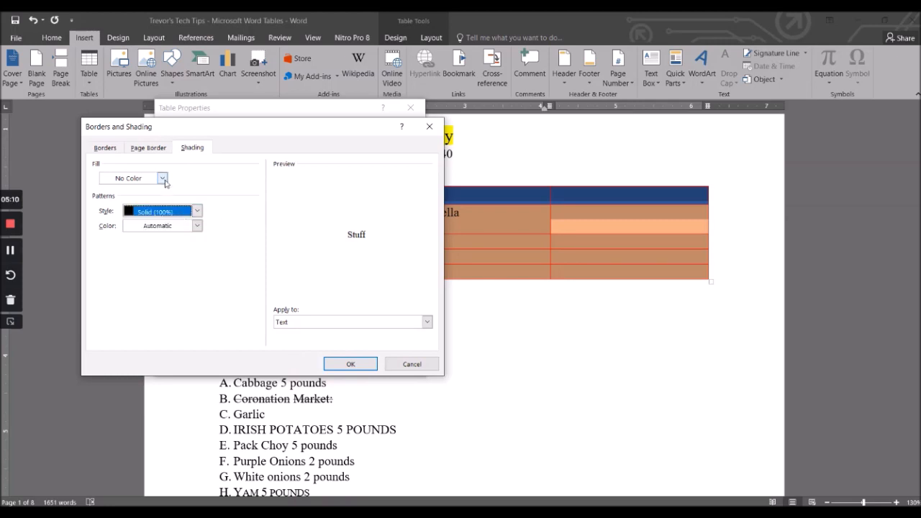
pyautogui.click(163, 178)
pyautogui.click(152, 269)
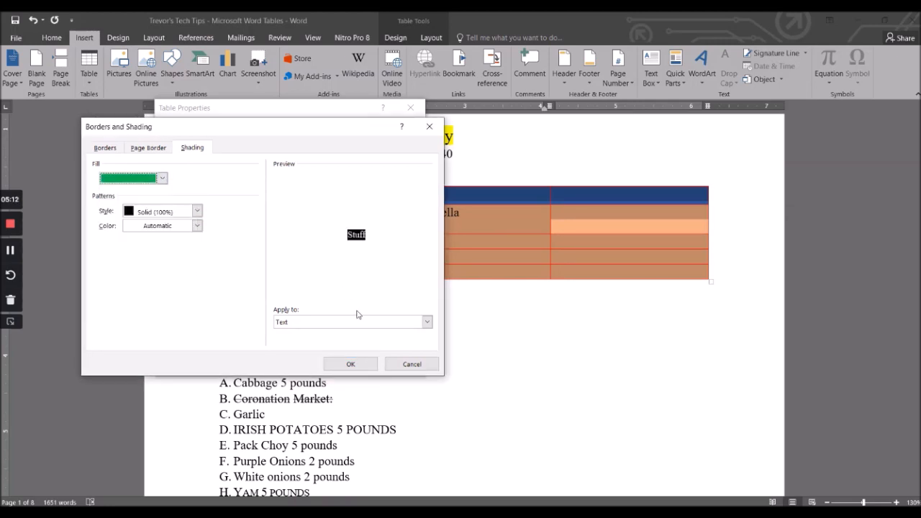
pyautogui.click(351, 364)
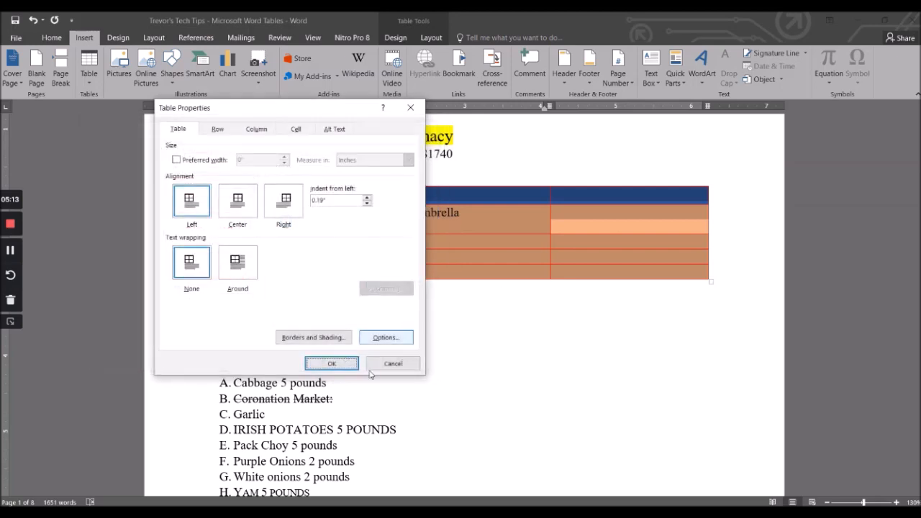
pyautogui.click(333, 360)
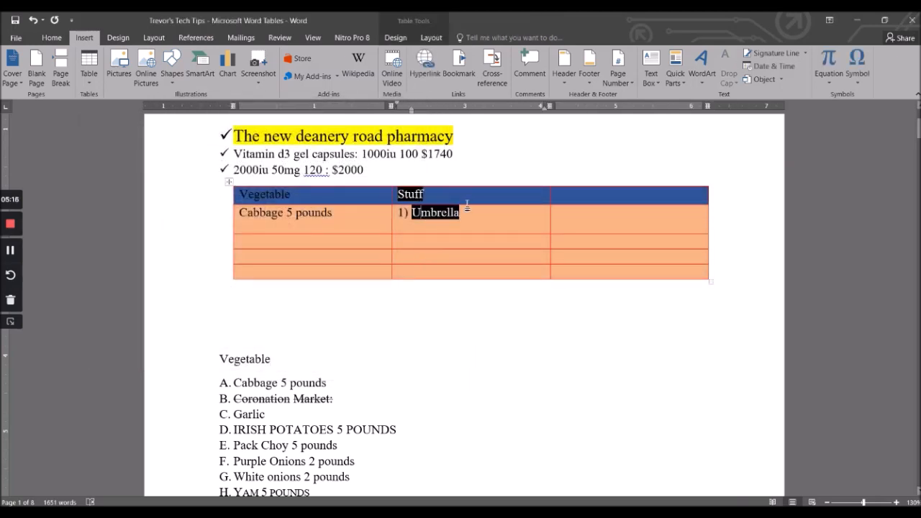
# Enter "rwrwewe" in the empty header cell of the table's third column.
pyautogui.click(593, 199)
pyautogui.write('rwrwew')
pyautogui.click(465, 210)
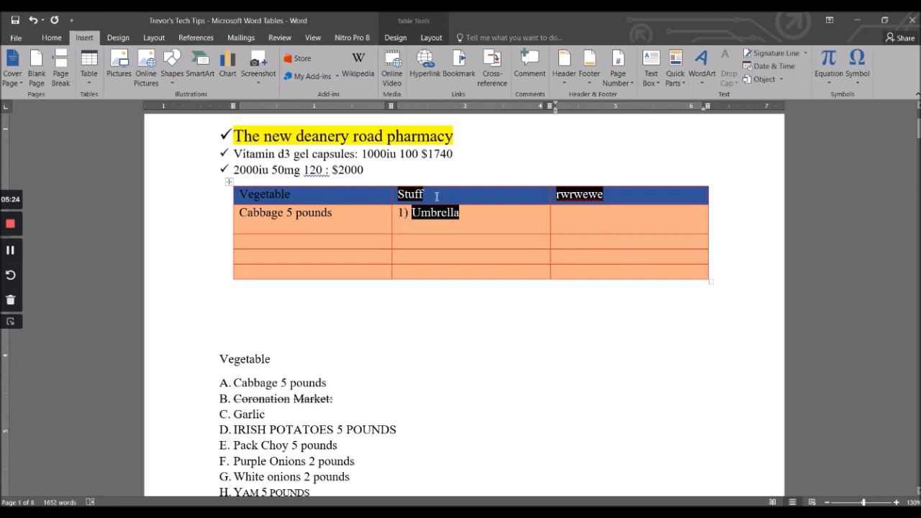
pyautogui.moveTo(437, 196); pyautogui.dragTo(377, 193)
# Select the third column's cells below the header row and open Borders and Shading from their Table Properties.
pyautogui.moveTo(586, 275); pyautogui.dragTo(555, 210)
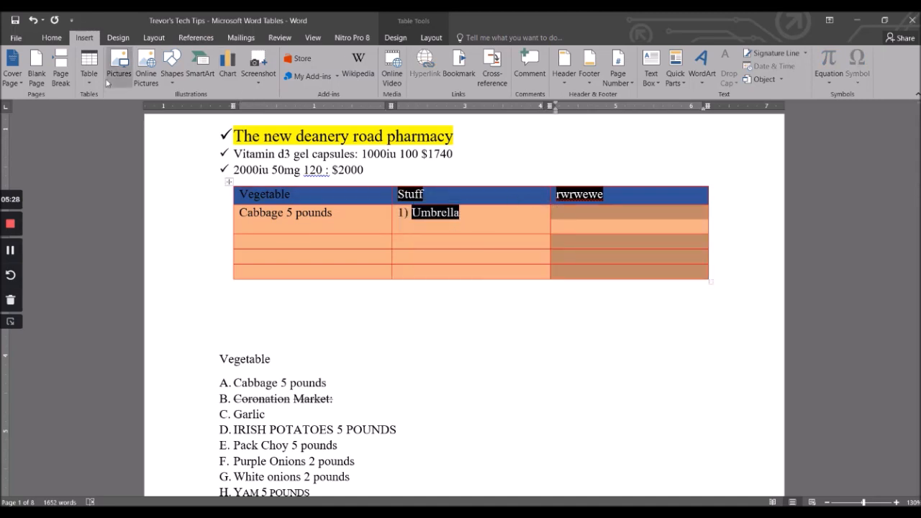
pyautogui.click(60, 73)
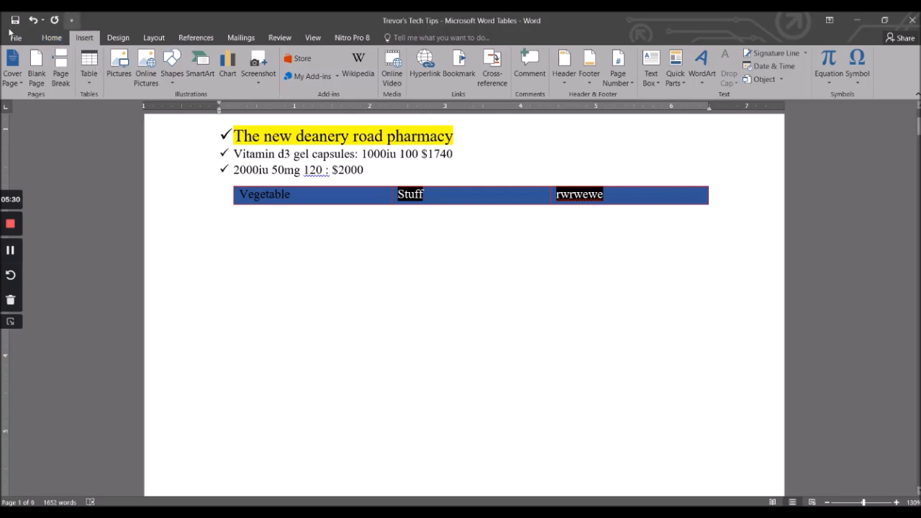
pyautogui.click(33, 20)
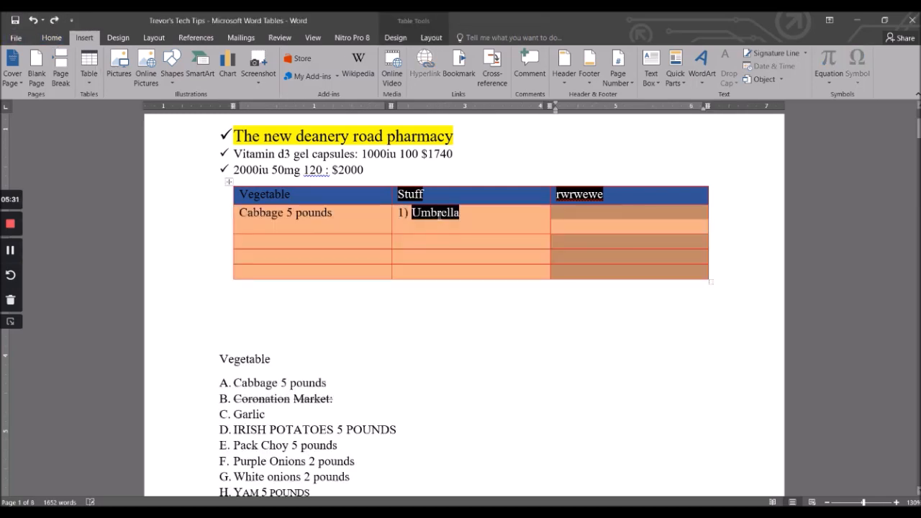
pyautogui.rightClick(591, 257)
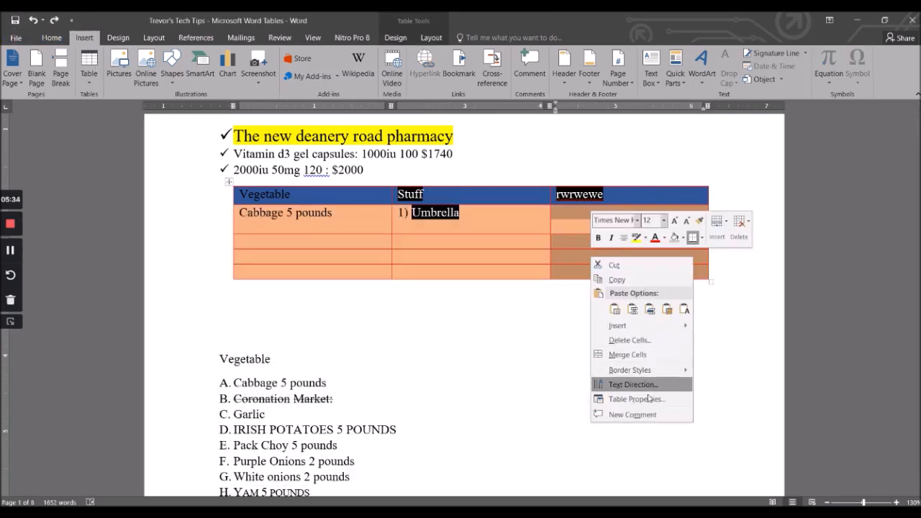
pyautogui.click(635, 398)
pyautogui.moveTo(241, 108); pyautogui.dragTo(166, 128)
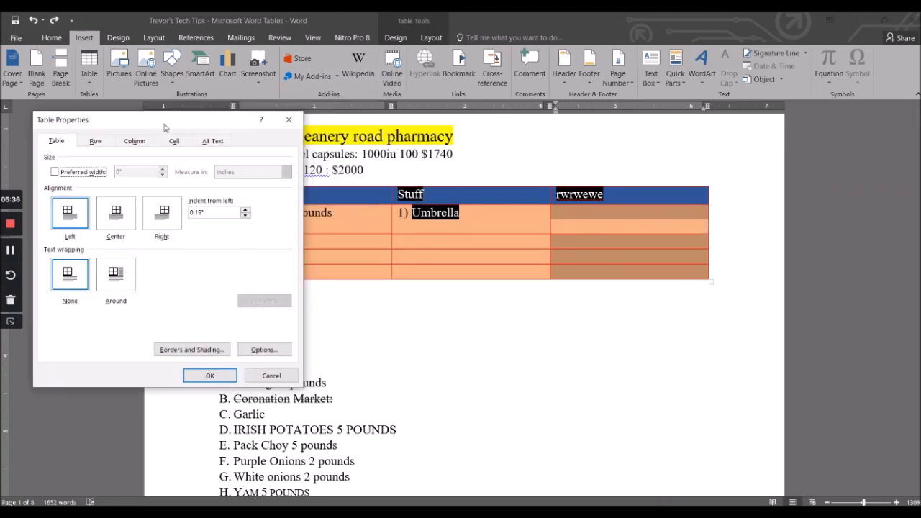
pyautogui.click(133, 141)
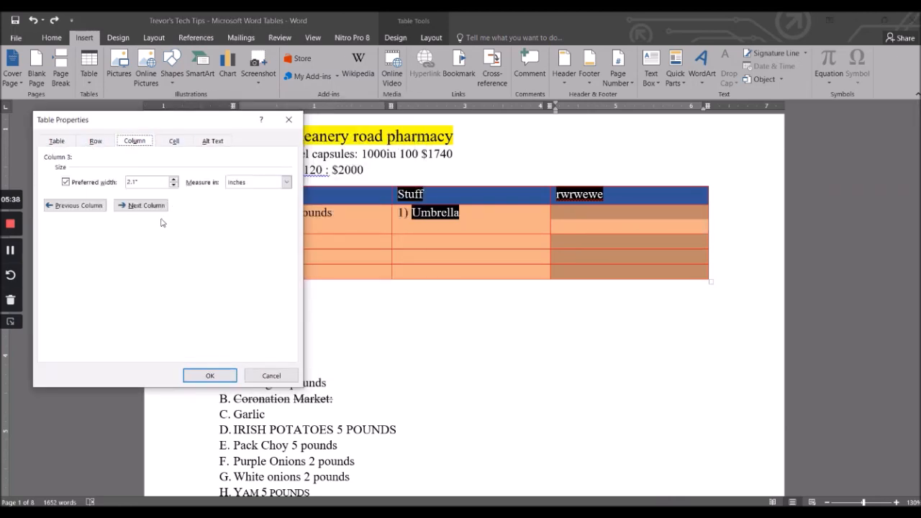
pyautogui.click(97, 143)
pyautogui.click(62, 145)
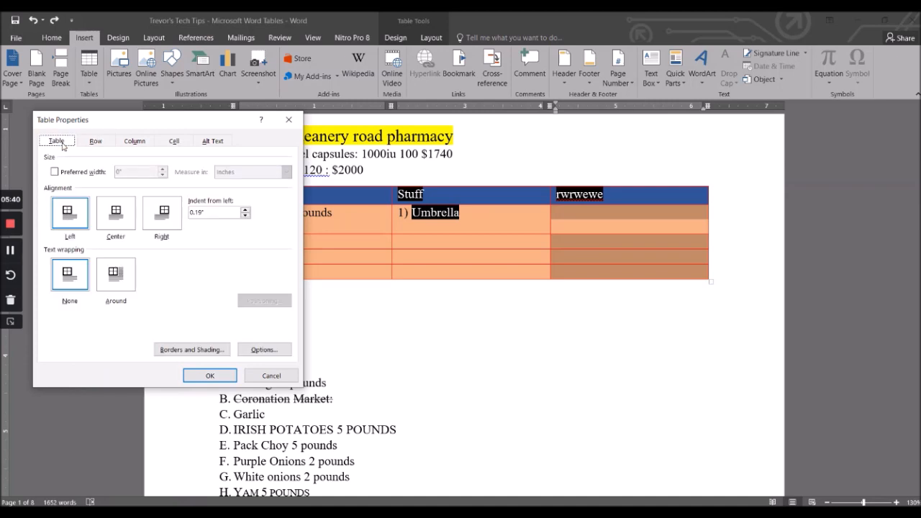
pyautogui.click(206, 350)
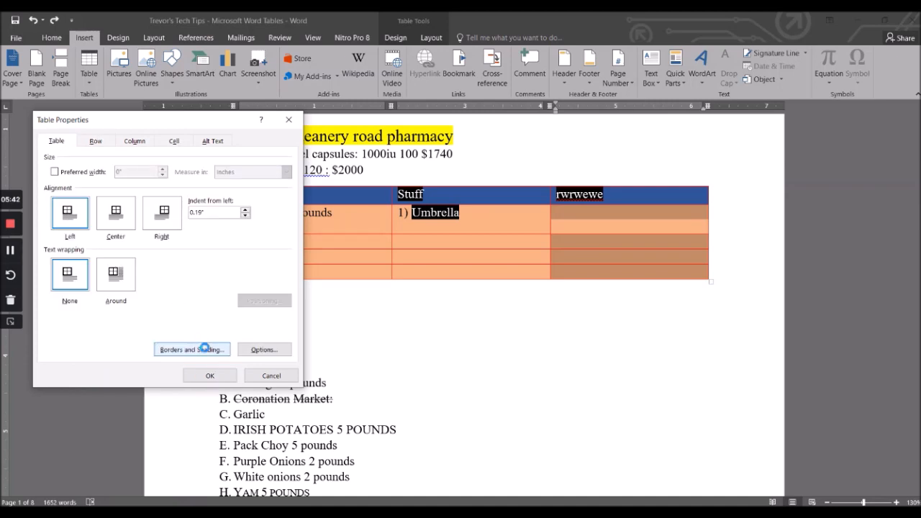
pyautogui.moveTo(234, 129); pyautogui.dragTo(187, 211)
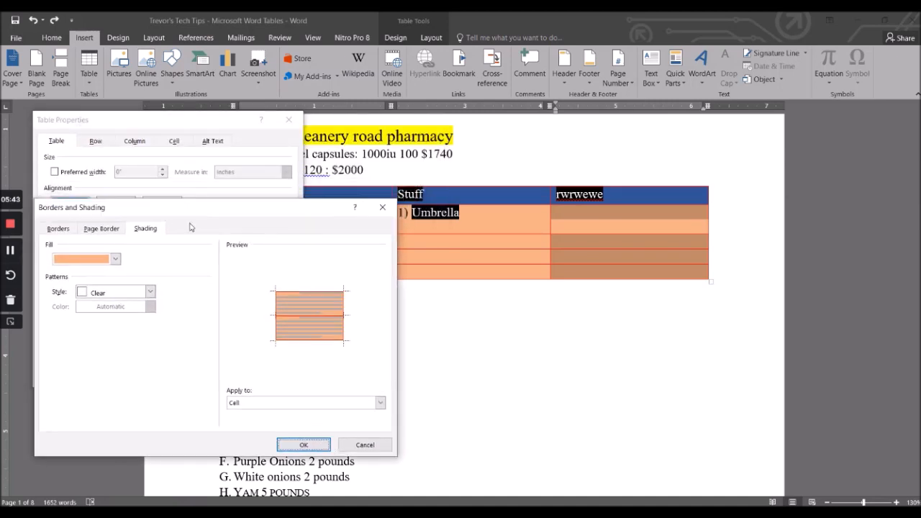
# Add a gold page border along only the left edge of the page, applied to the whole document.
pyautogui.click(92, 229)
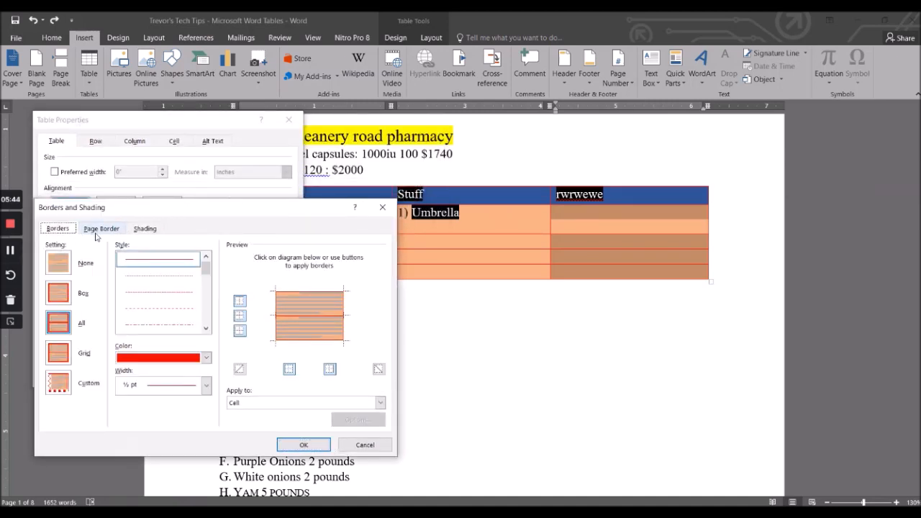
pyautogui.click(206, 357)
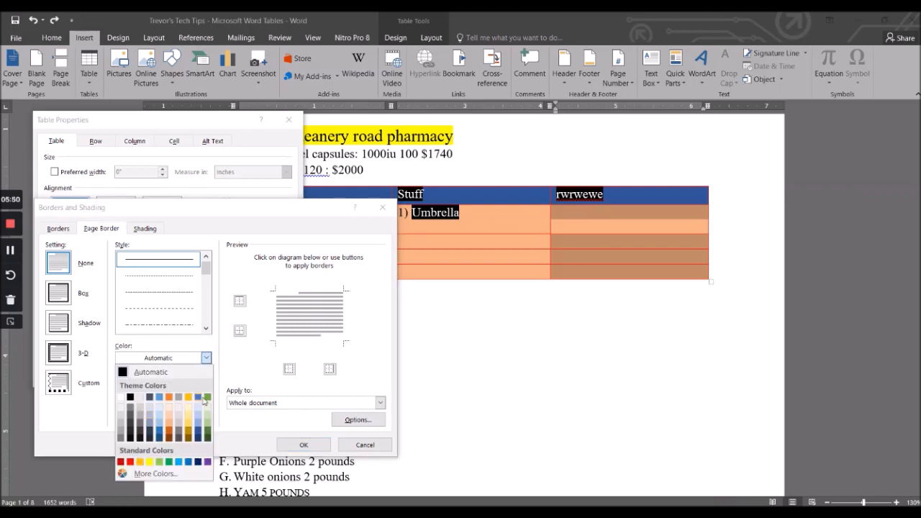
pyautogui.click(186, 397)
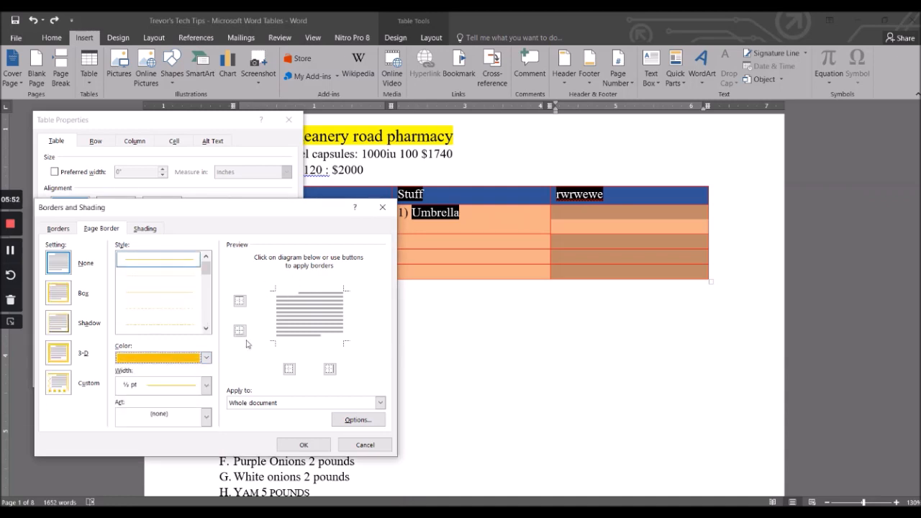
pyautogui.click(290, 370)
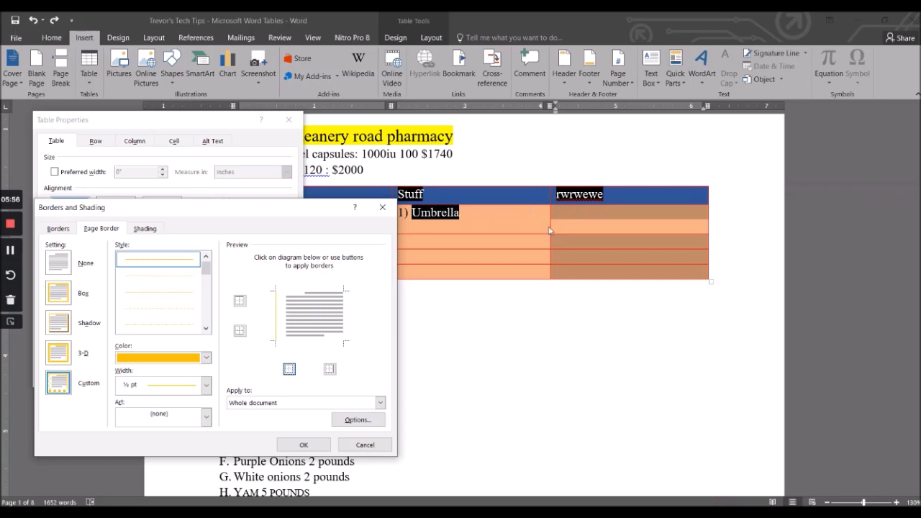
pyautogui.click(304, 445)
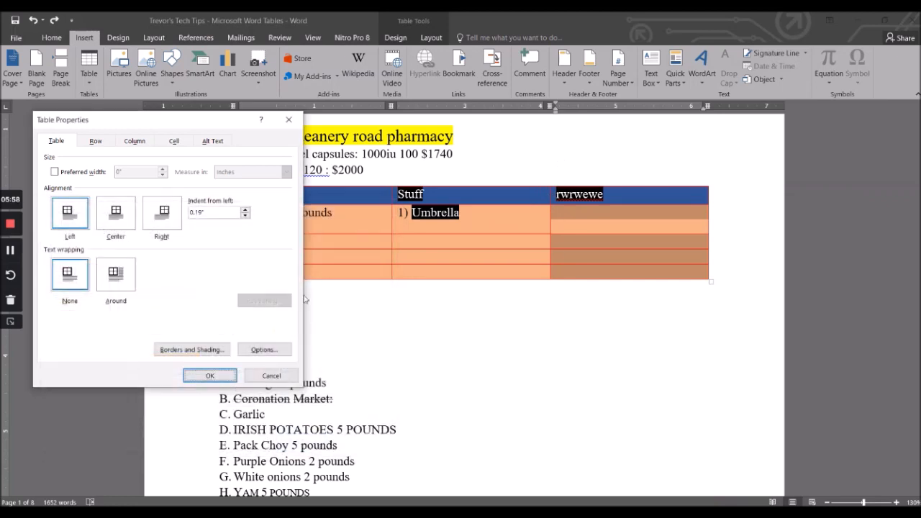
pyautogui.click(210, 376)
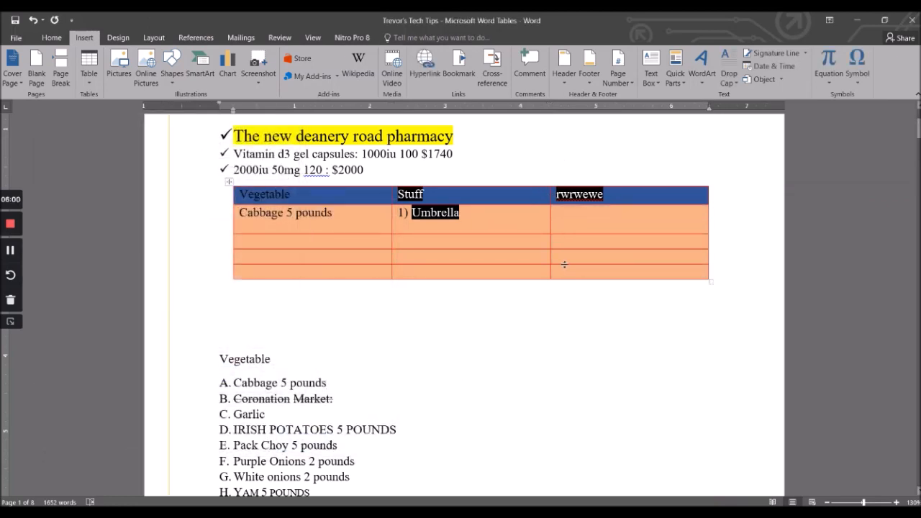
# Select the entire third column, header included, and recolor its cell borders gold through Borders and Shading, including the left edge.
pyautogui.click(567, 273)
pyautogui.moveTo(566, 273); pyautogui.dragTo(553, 199)
pyautogui.rightClick(553, 199)
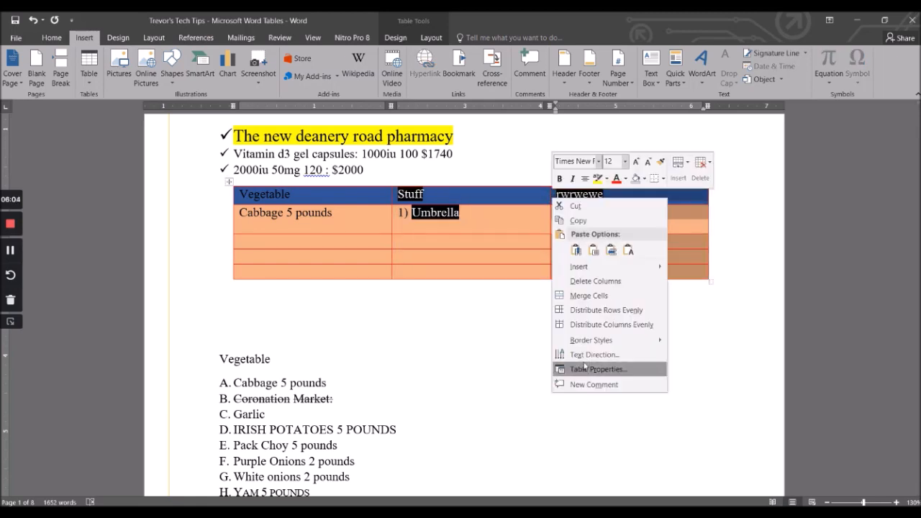
pyautogui.click(591, 370)
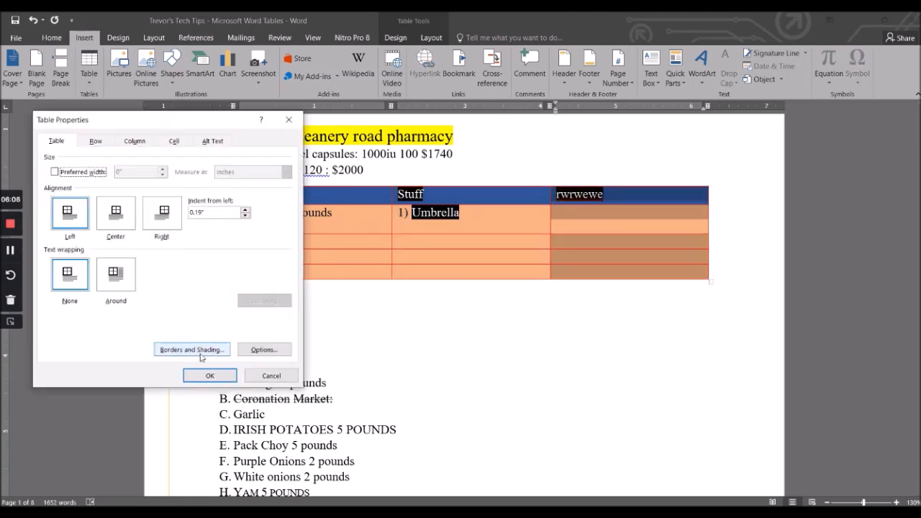
pyautogui.click(201, 351)
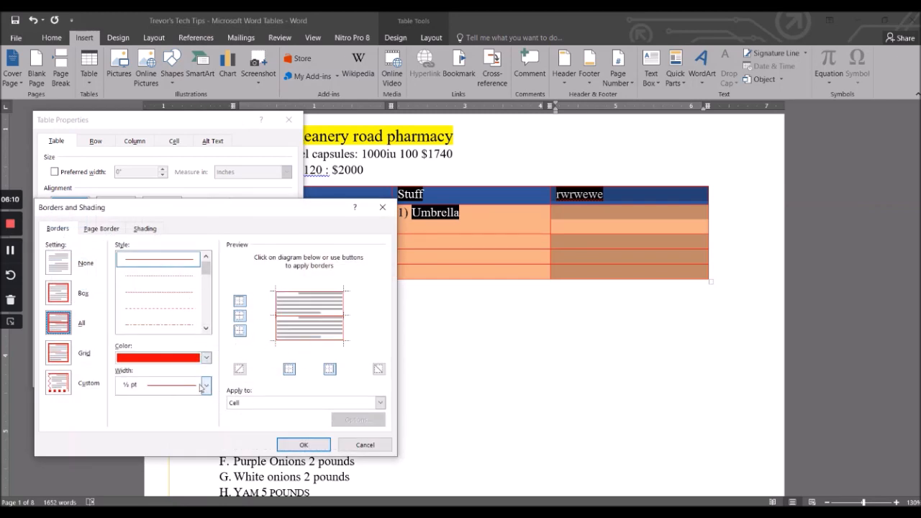
pyautogui.click(206, 357)
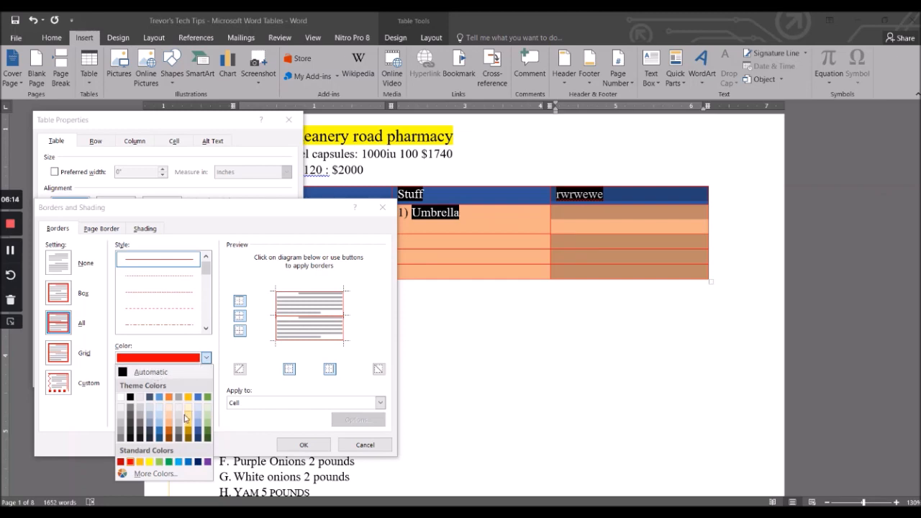
pyautogui.click(188, 397)
pyautogui.click(288, 370)
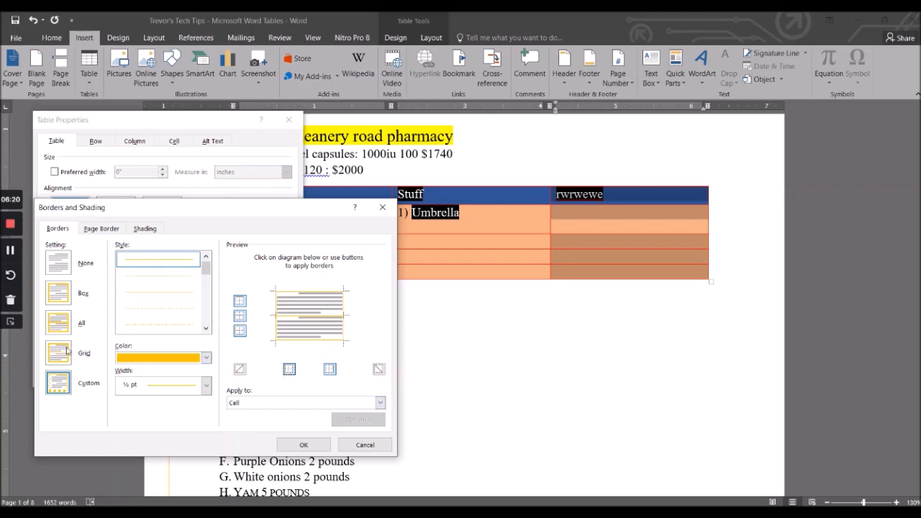
pyautogui.click(295, 446)
pyautogui.click(210, 376)
pyautogui.click(374, 333)
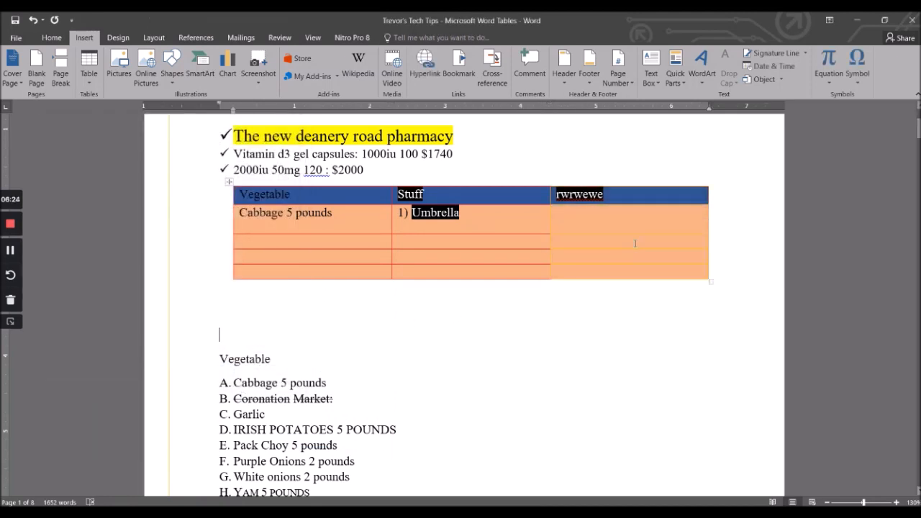
# Select the entire second column and apply a blue color to its right border in Borders and Shading.
pyautogui.click(614, 263)
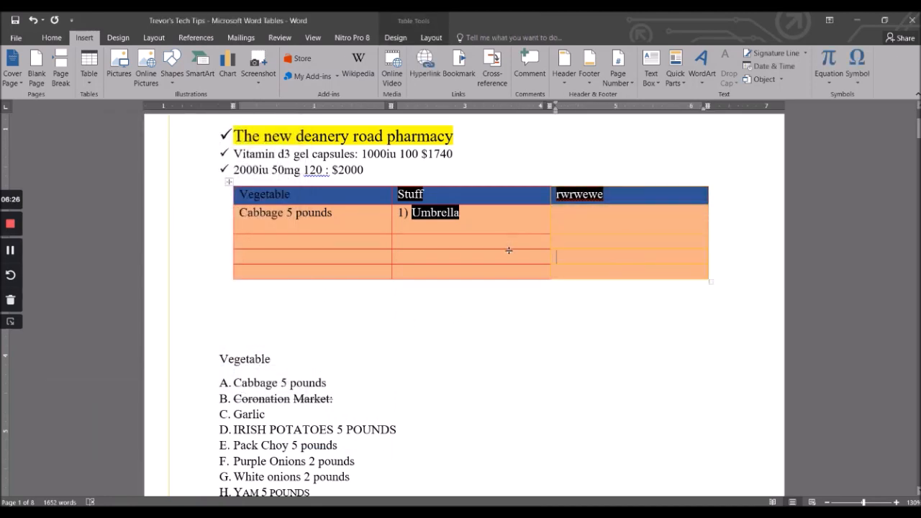
pyautogui.moveTo(519, 270); pyautogui.dragTo(428, 195)
pyautogui.rightClick(427, 196)
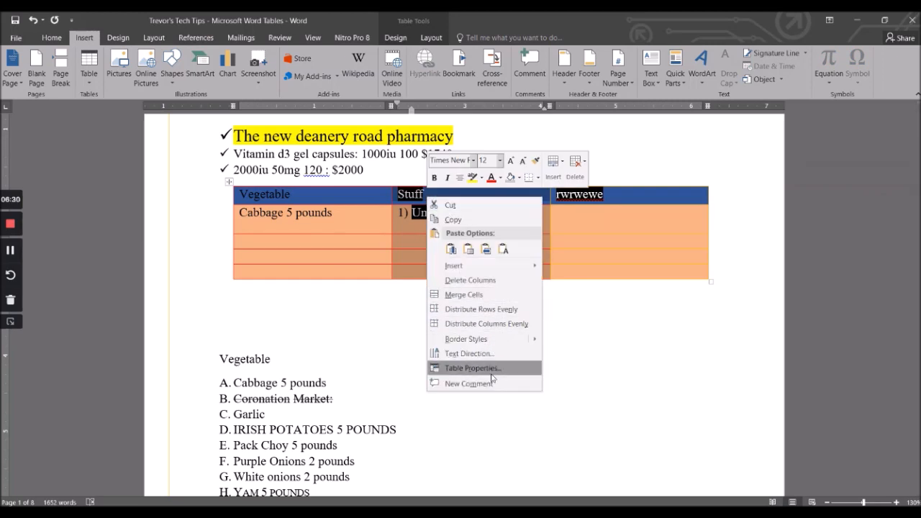
pyautogui.click(490, 375)
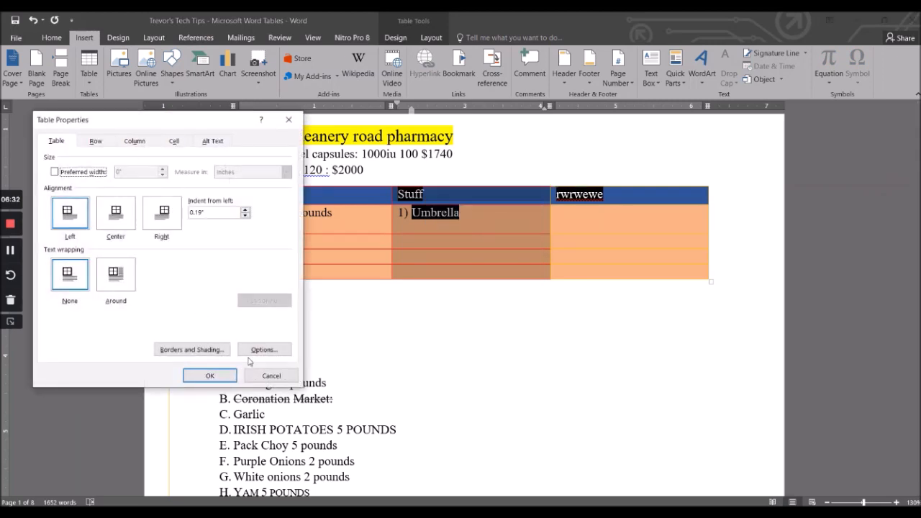
pyautogui.click(213, 350)
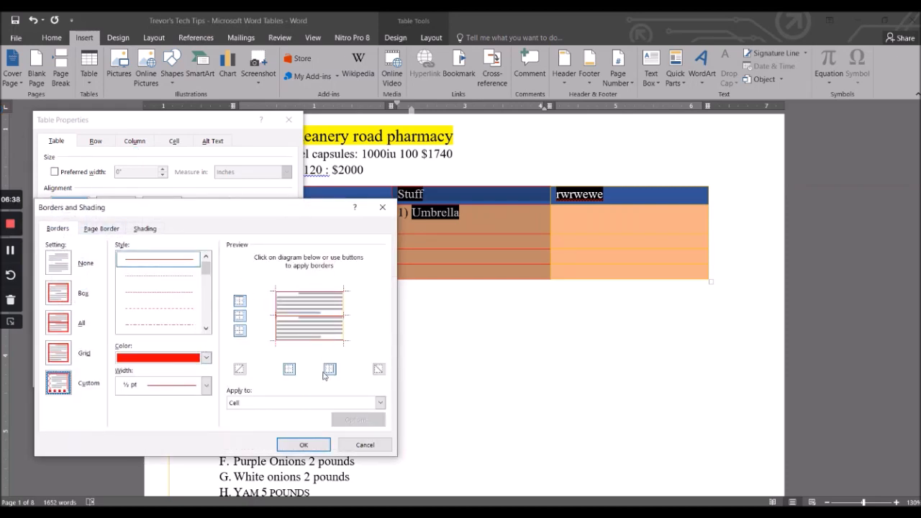
pyautogui.click(330, 370)
pyautogui.click(206, 357)
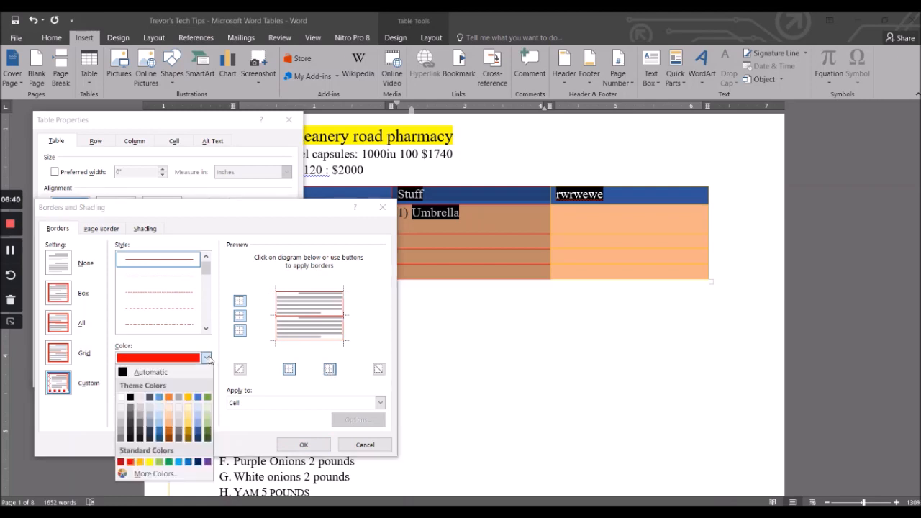
pyautogui.click(183, 396)
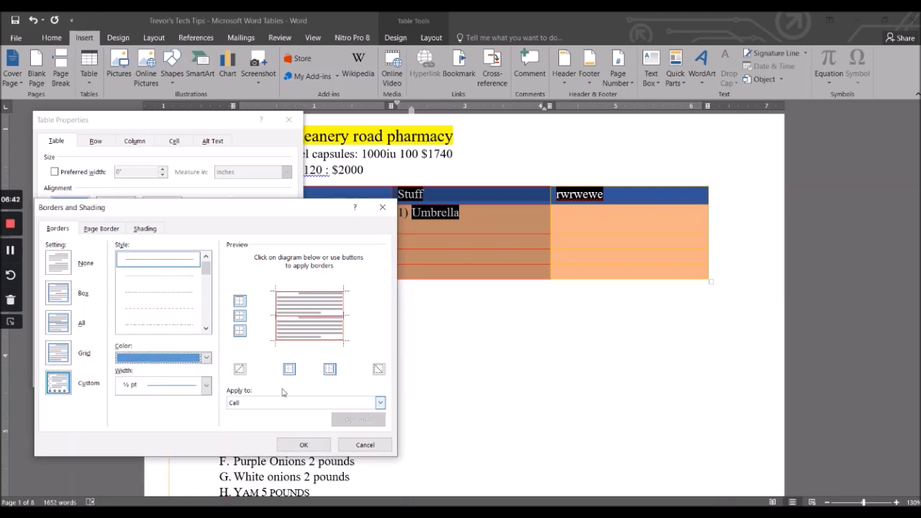
pyautogui.click(330, 370)
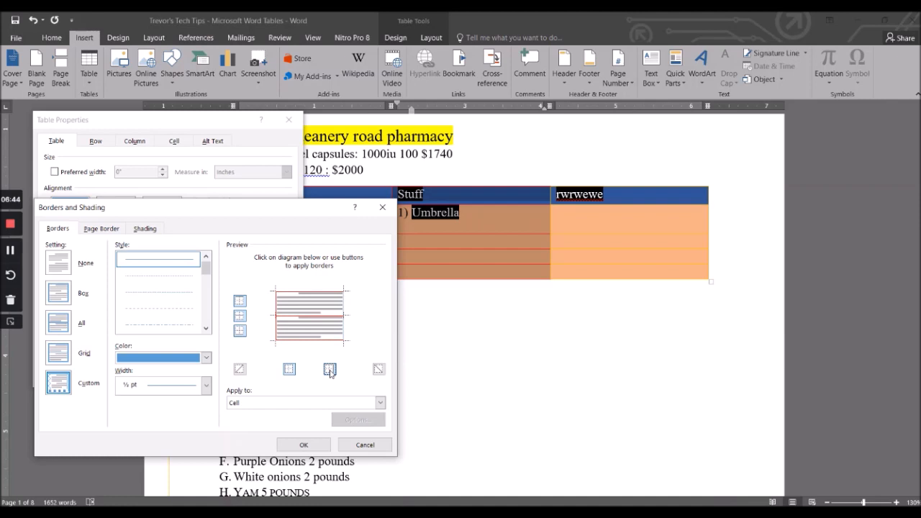
pyautogui.click(304, 445)
pyautogui.click(210, 376)
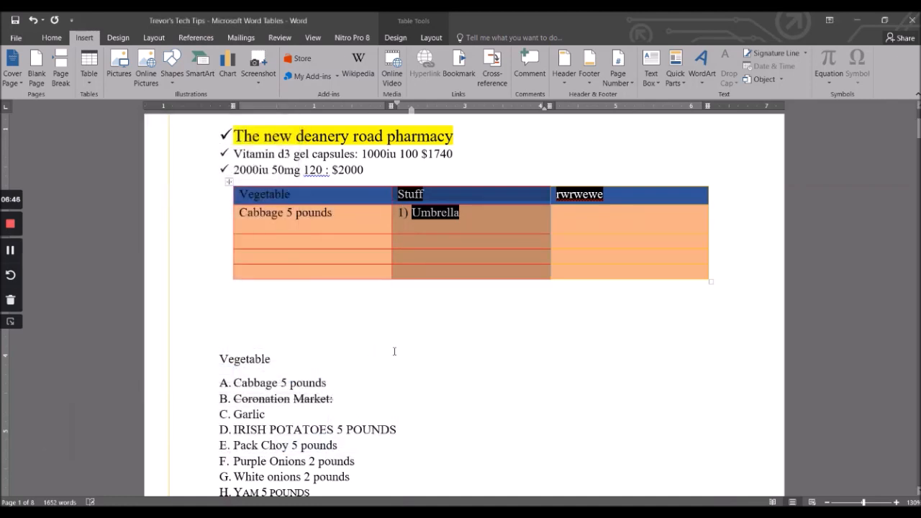
pyautogui.click(395, 351)
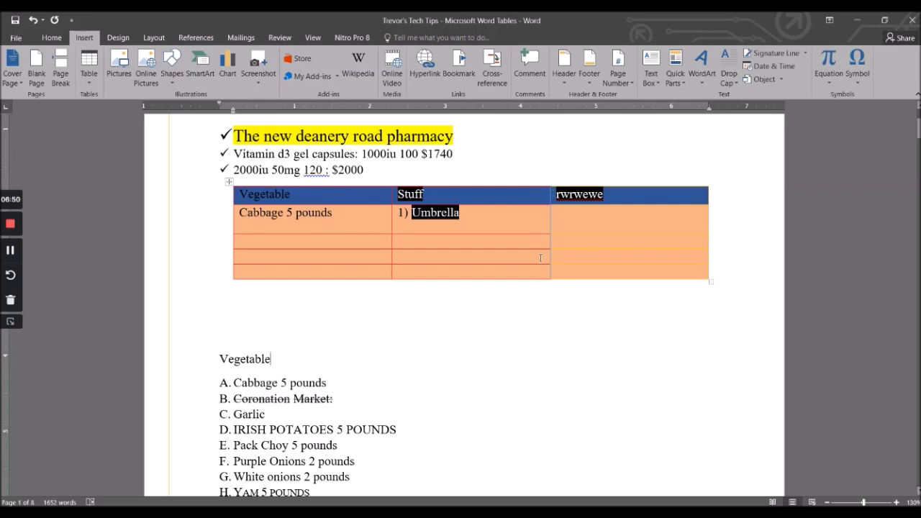
pyautogui.click(607, 224)
pyautogui.click(593, 272)
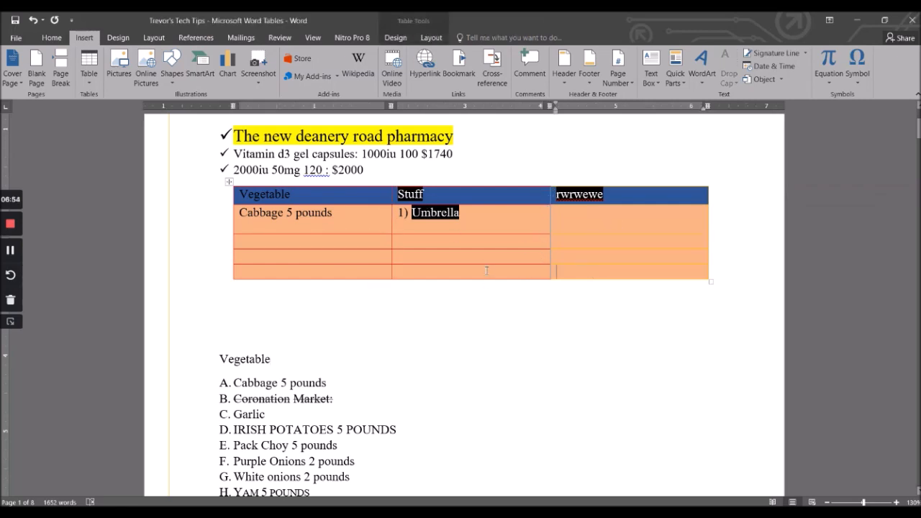
pyautogui.scroll(-2, 504, 324)
pyautogui.scroll(4, 499, 302)
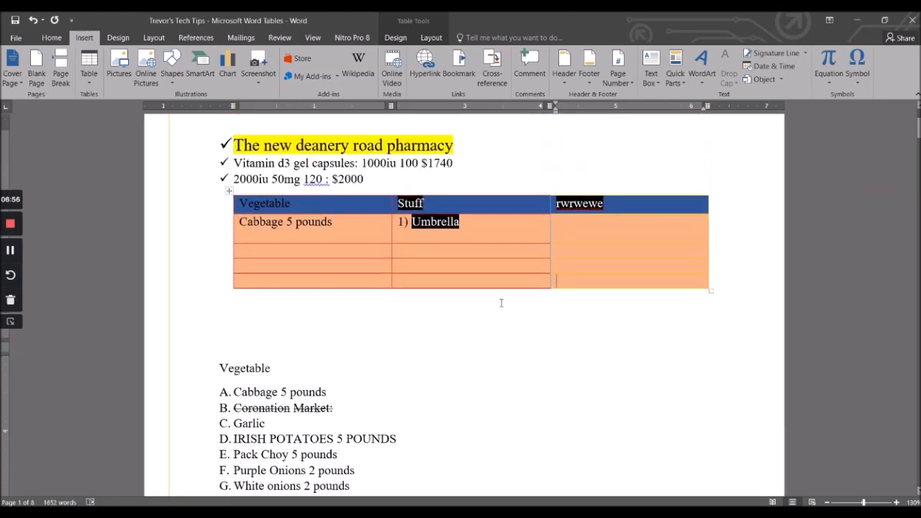
# Change the font color of "Cabbage 5 pounds" in the table's first column to standard green.
pyautogui.tripleClick(289, 298)
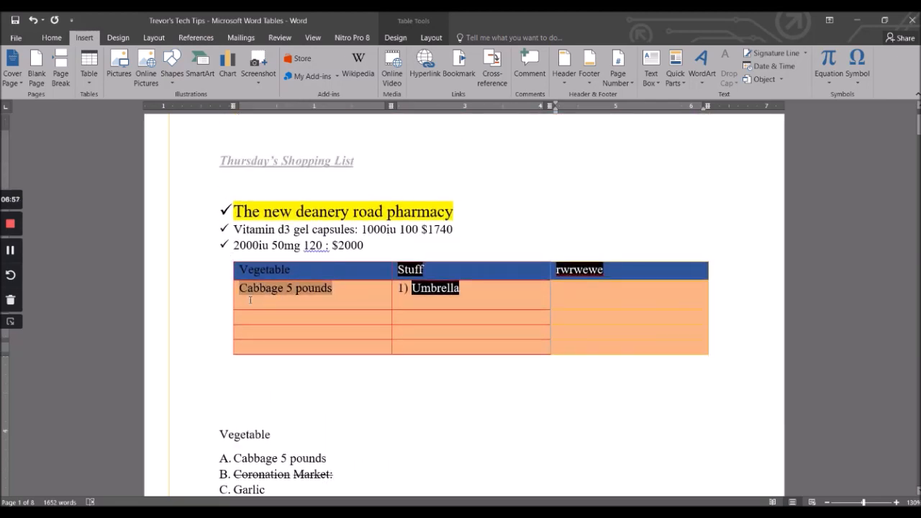
pyautogui.click(51, 37)
pyautogui.click(230, 76)
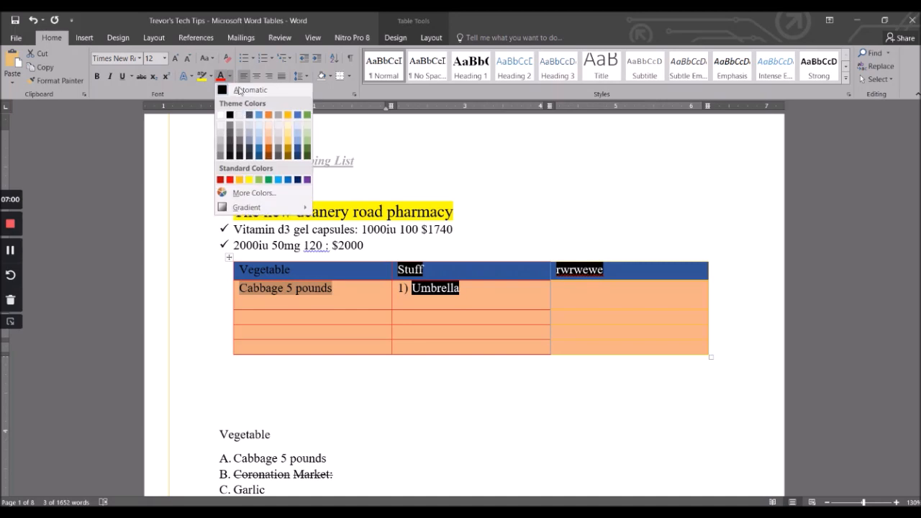
pyautogui.click(269, 181)
pyautogui.click(559, 332)
pyautogui.scroll(-2, 597, 289)
pyautogui.scroll(-5, 568, 284)
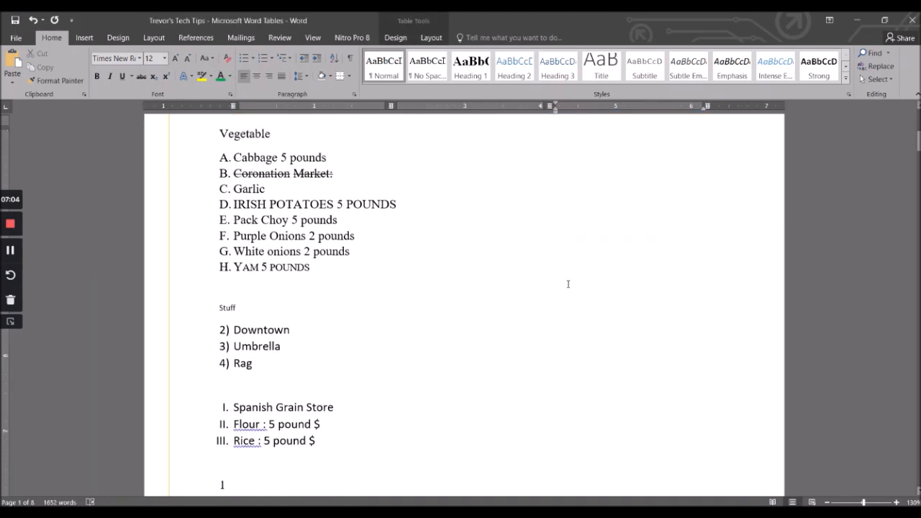
pyautogui.scroll(8, 568, 282)
pyautogui.scroll(-2, 483, 313)
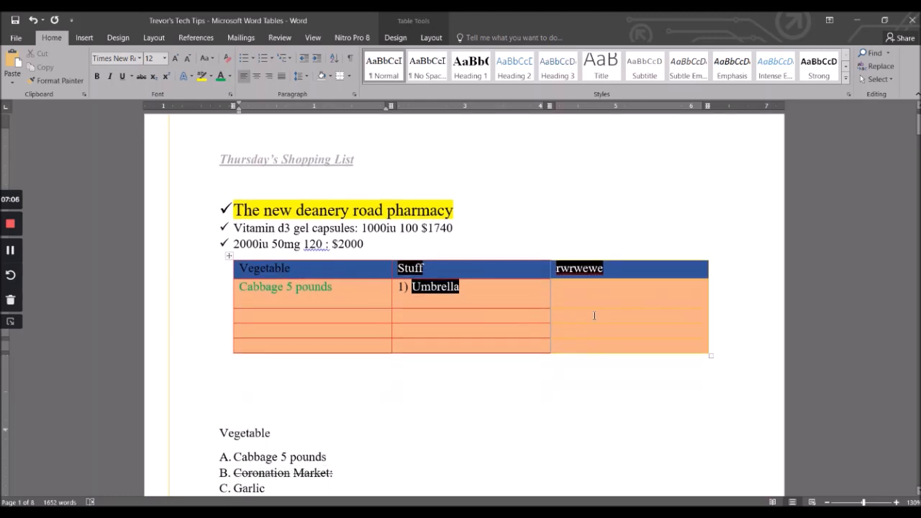
# Select the third column's cells below the header and apply Left table alignment in Table Properties.
pyautogui.moveTo(579, 283); pyautogui.dragTo(617, 338)
pyautogui.rightClick(615, 340)
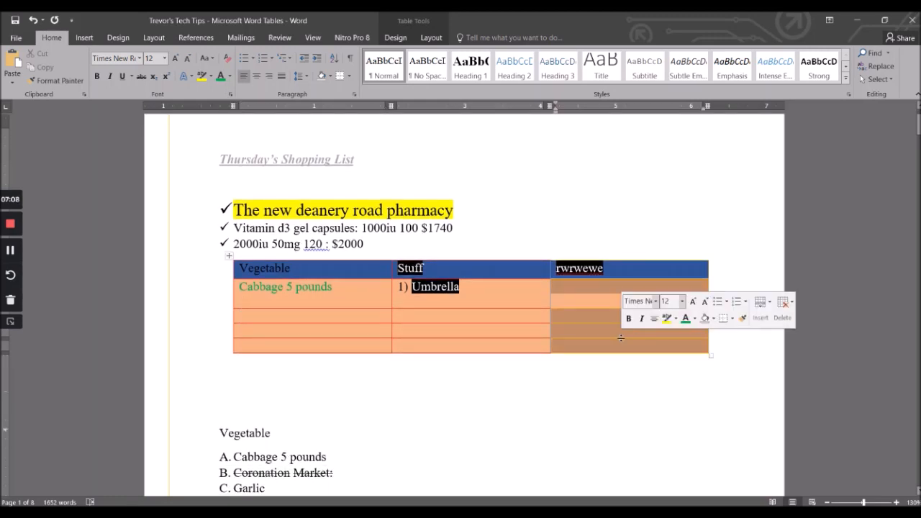
pyautogui.click(666, 482)
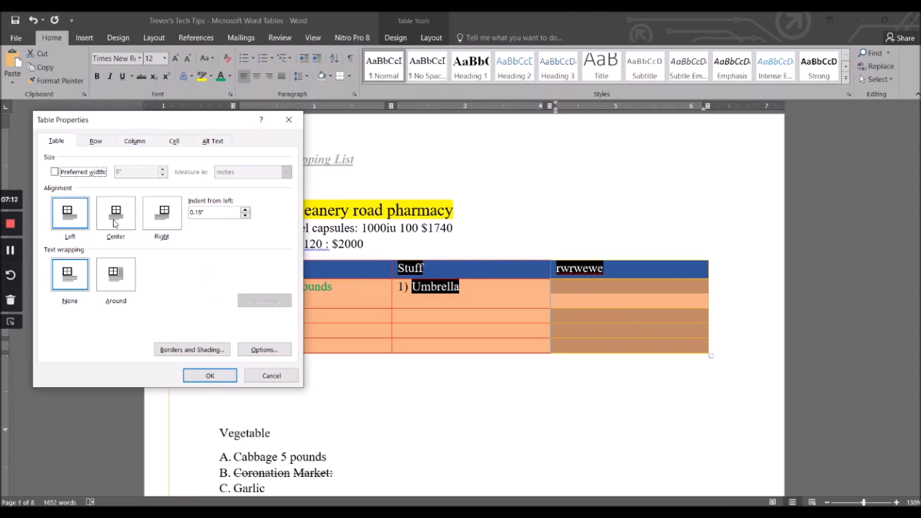
pyautogui.click(77, 221)
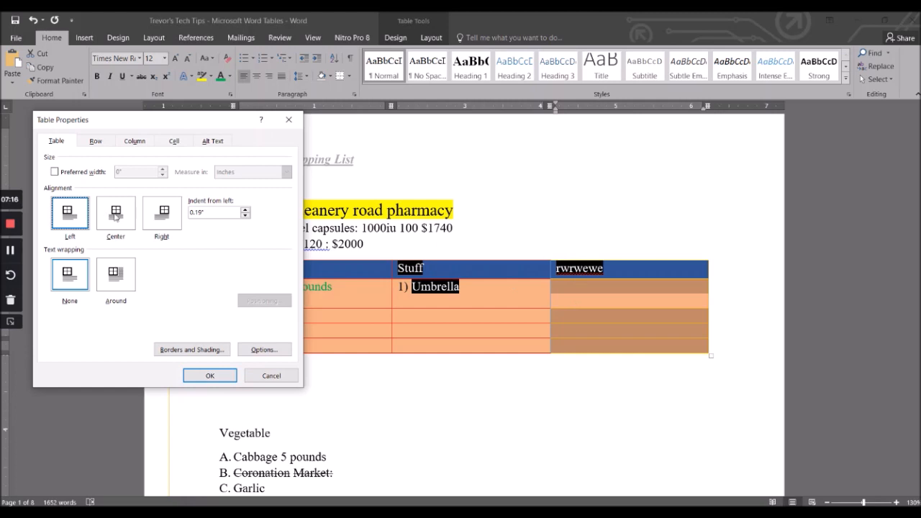
pyautogui.click(209, 375)
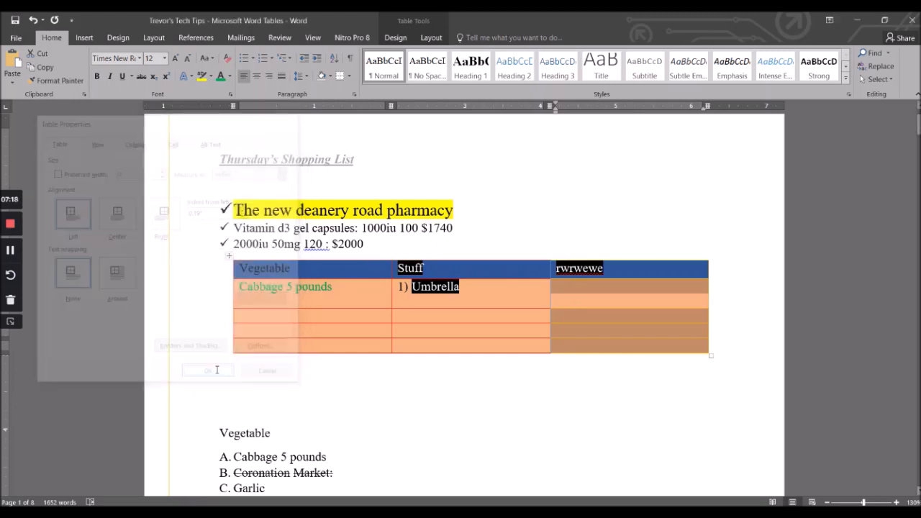
pyautogui.click(634, 347)
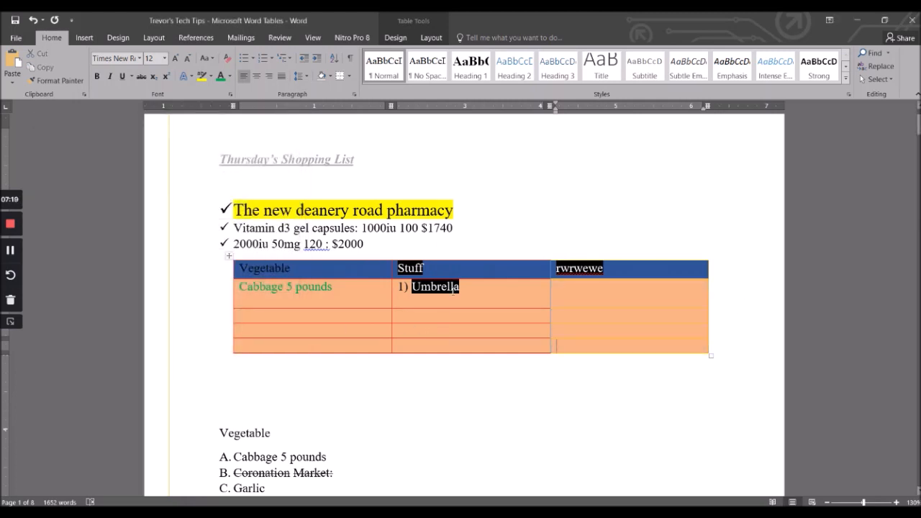
# Select the entire first column and set the table's alignment to Center in Table Properties.
pyautogui.click(401, 269)
pyautogui.moveTo(333, 355); pyautogui.dragTo(257, 273)
pyautogui.rightClick(257, 273)
pyautogui.click(302, 444)
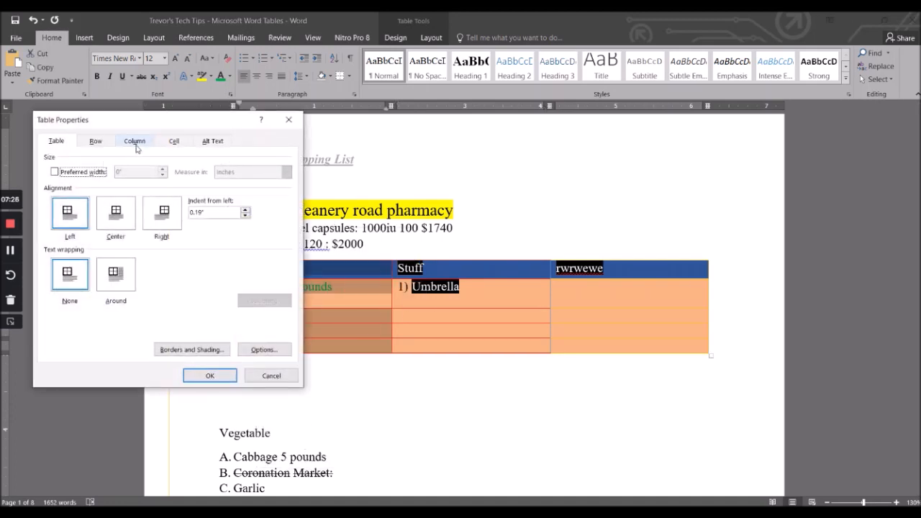
pyautogui.click(136, 142)
pyautogui.click(57, 141)
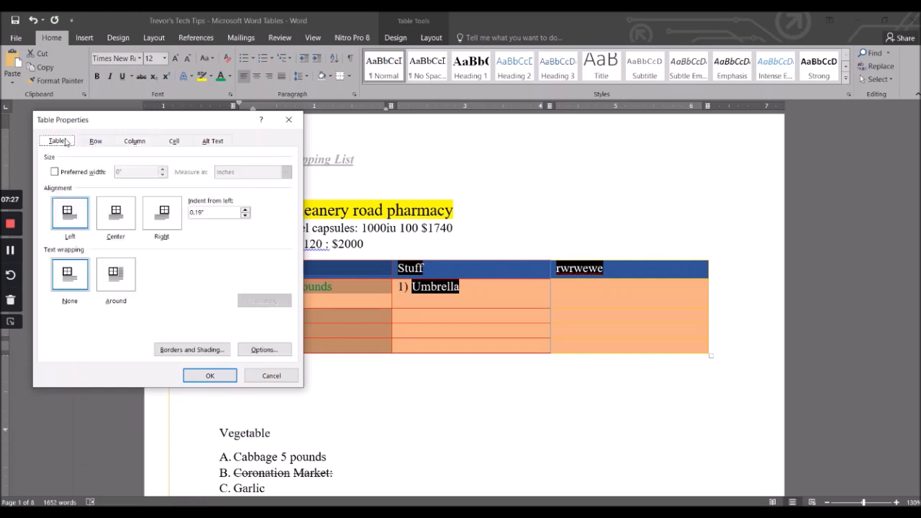
pyautogui.click(117, 211)
pyautogui.click(207, 378)
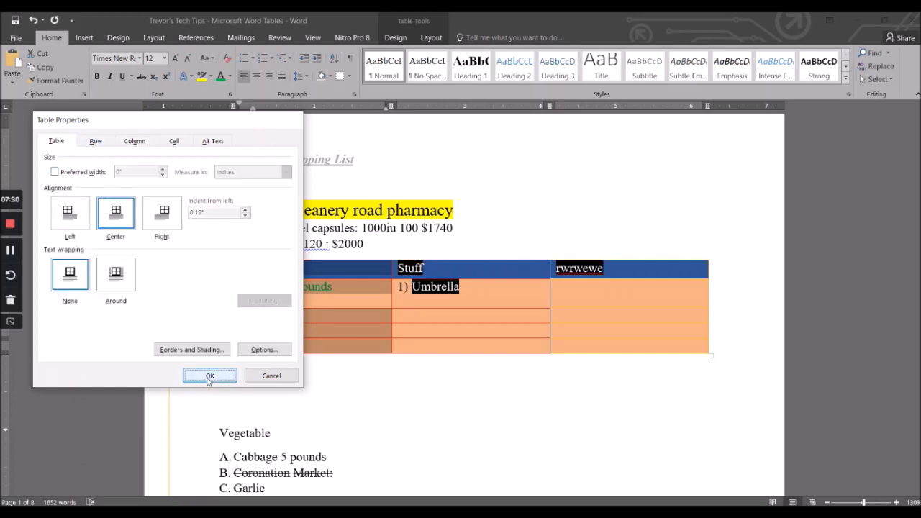
pyautogui.click(412, 335)
# Select the entire second column and set the table's text wrapping to Around in Table Properties.
pyautogui.moveTo(617, 344); pyautogui.dragTo(424, 269)
pyautogui.click(448, 347)
pyautogui.moveTo(447, 347); pyautogui.dragTo(408, 272)
pyautogui.rightClick(408, 272)
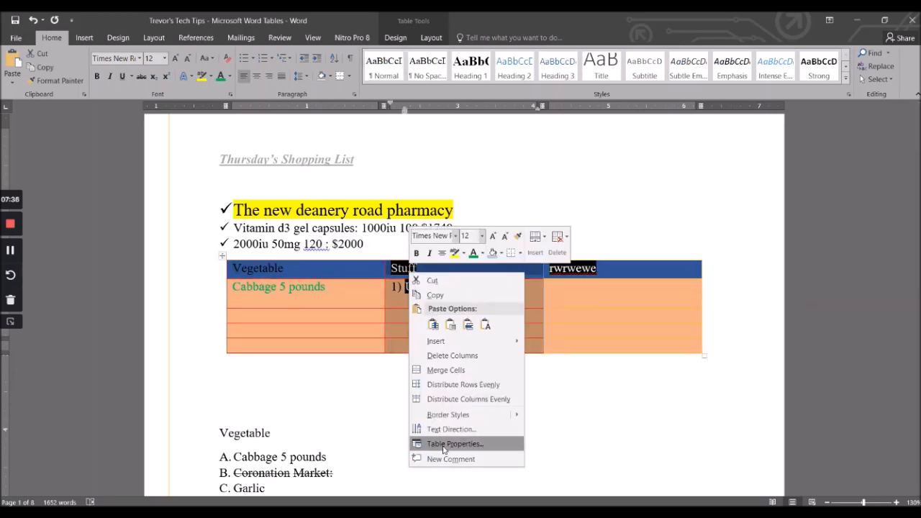
pyautogui.click(444, 444)
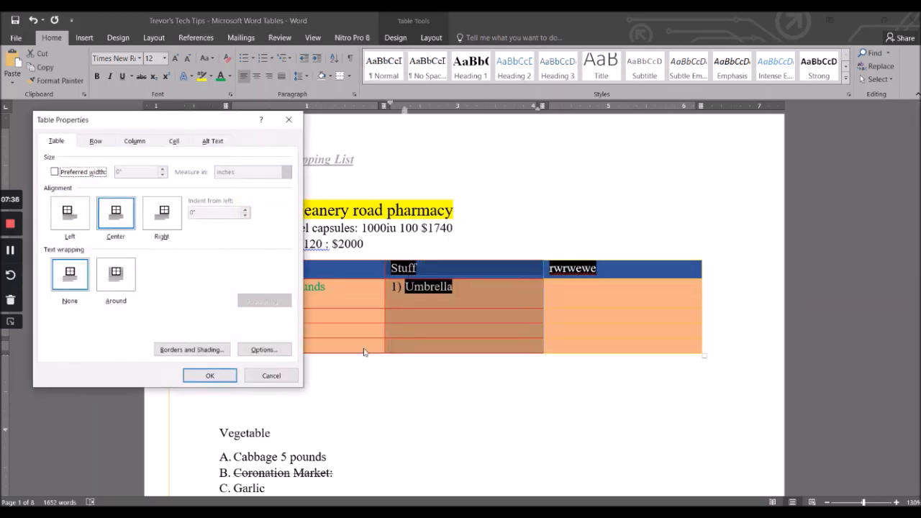
pyautogui.click(119, 273)
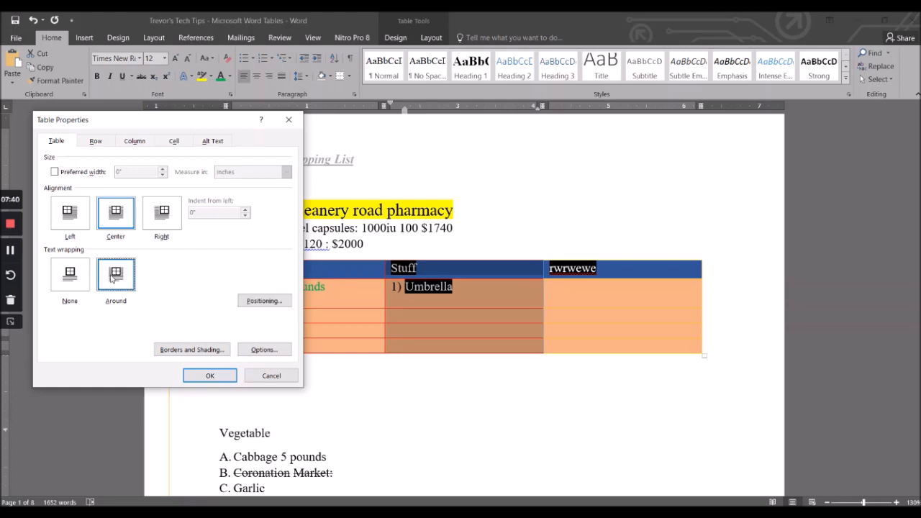
pyautogui.click(209, 375)
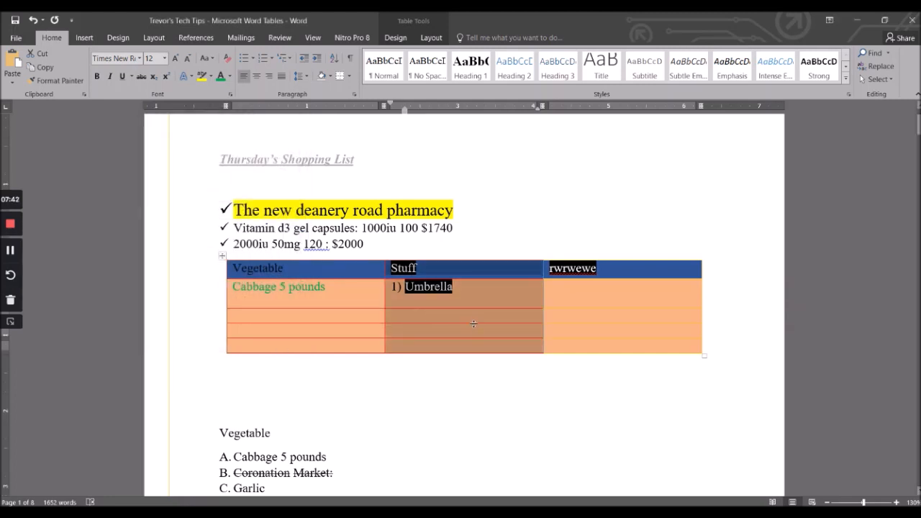
pyautogui.click(482, 348)
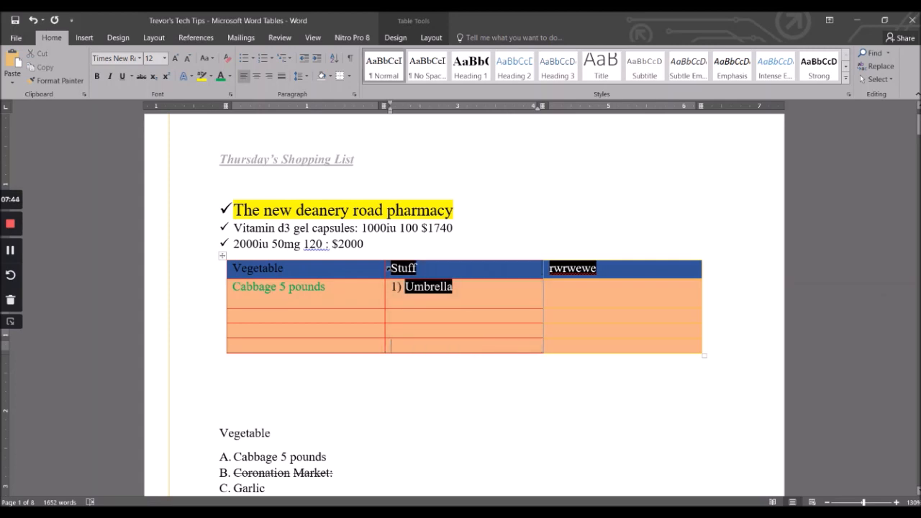
# Select the entire second column and set its cells' vertical alignment to Center in Table Properties.
pyautogui.moveTo(390, 268); pyautogui.dragTo(500, 345)
pyautogui.rightClick(498, 339)
pyautogui.click(541, 312)
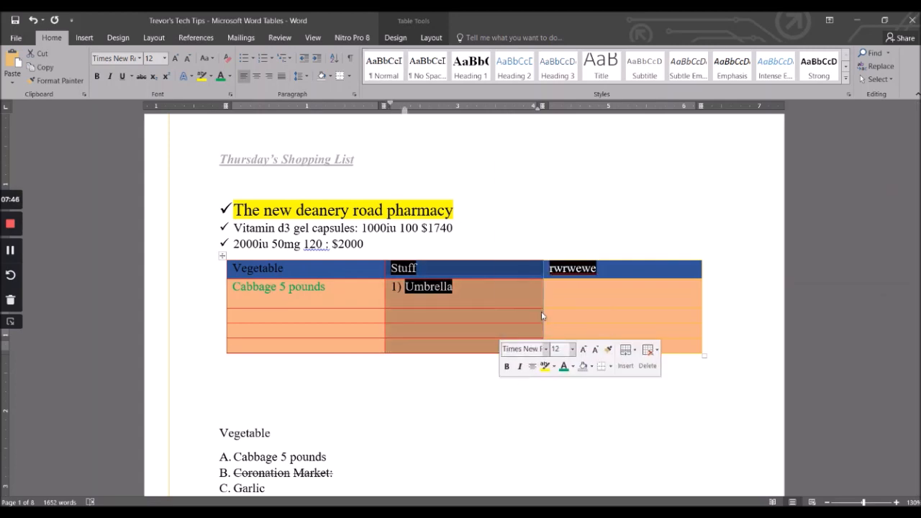
pyautogui.moveTo(194, 129); pyautogui.dragTo(508, 53)
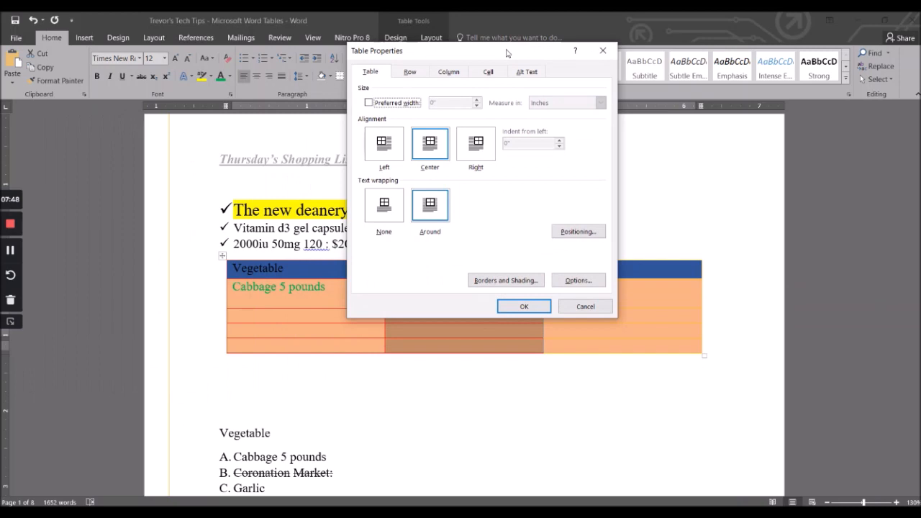
pyautogui.click(493, 75)
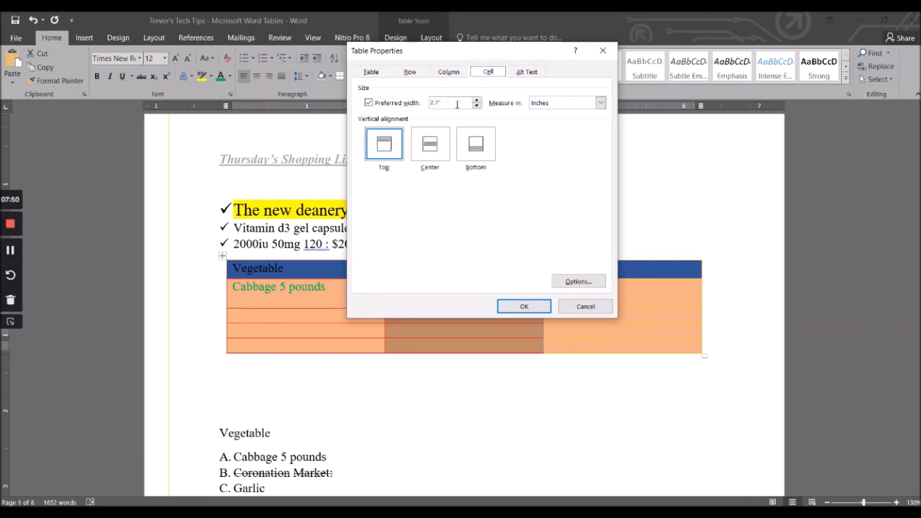
pyautogui.moveTo(477, 53); pyautogui.dragTo(727, 82)
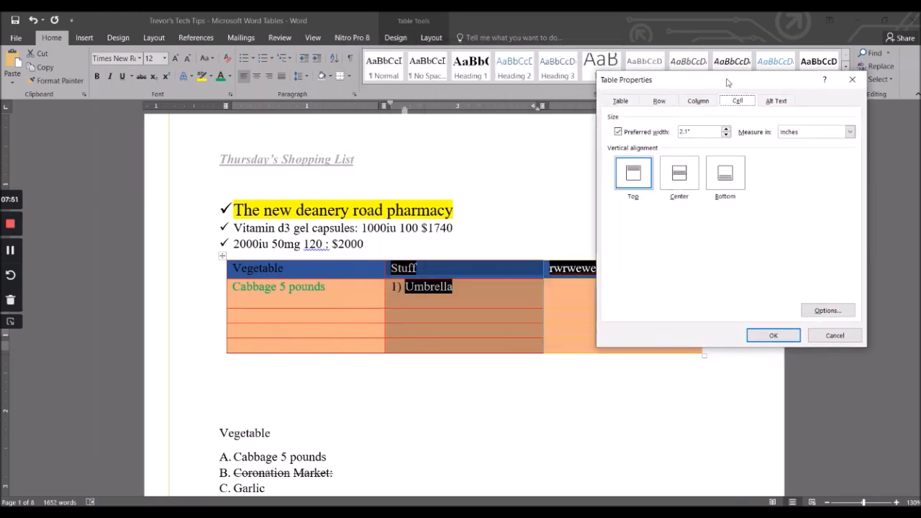
pyautogui.click(680, 179)
pyautogui.click(773, 336)
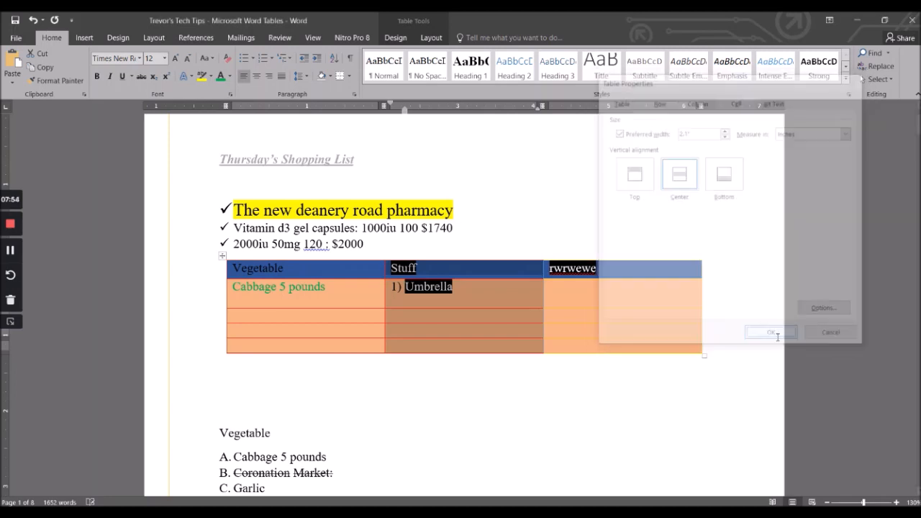
# Increase the header row's height and set the vertical alignment of all its cells to Center.
pyautogui.click(346, 277)
pyautogui.moveTo(380, 277); pyautogui.dragTo(372, 340)
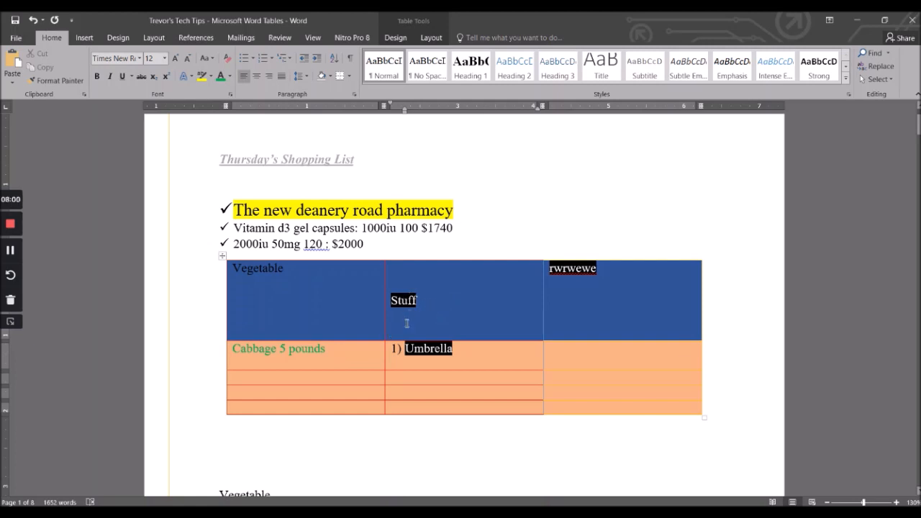
pyautogui.moveTo(421, 301); pyautogui.dragTo(378, 297)
pyautogui.moveTo(604, 309); pyautogui.dragTo(214, 275)
pyautogui.rightClick(310, 274)
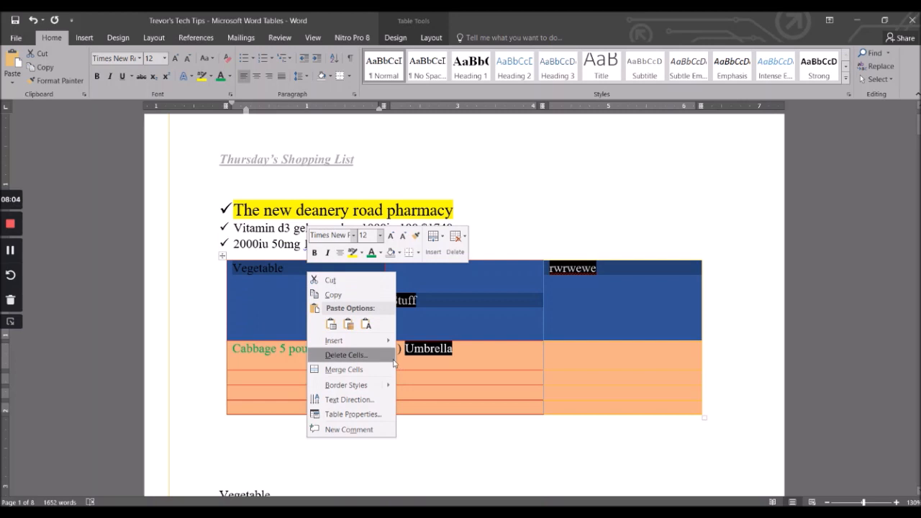
pyautogui.click(358, 414)
pyautogui.click(417, 221)
pyautogui.click(483, 377)
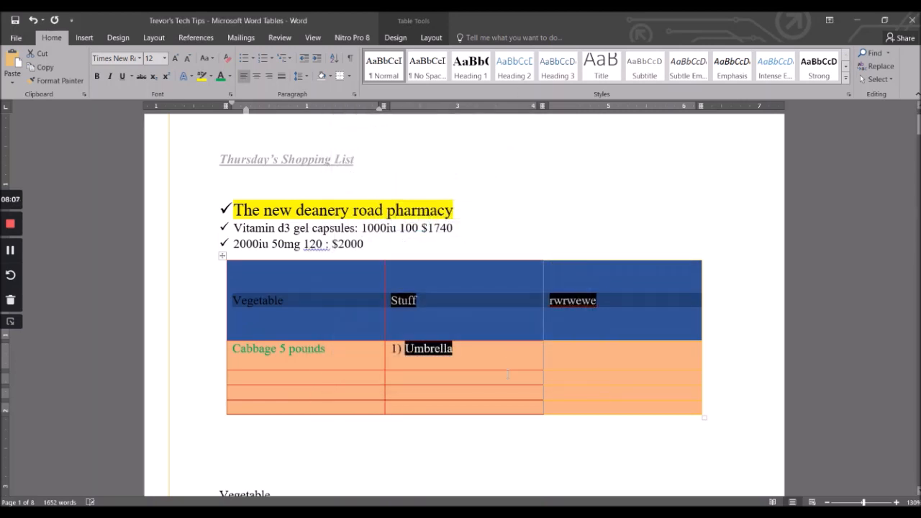
# Reopen Table Properties for the header row and reapply the Center table alignment.
pyautogui.rightClick(569, 301)
pyautogui.click(604, 437)
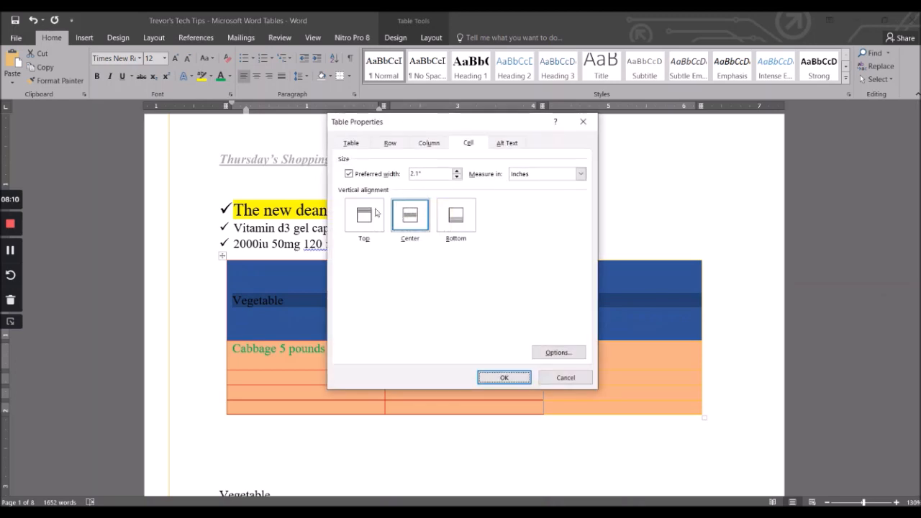
pyautogui.click(432, 143)
pyautogui.click(396, 143)
pyautogui.click(352, 143)
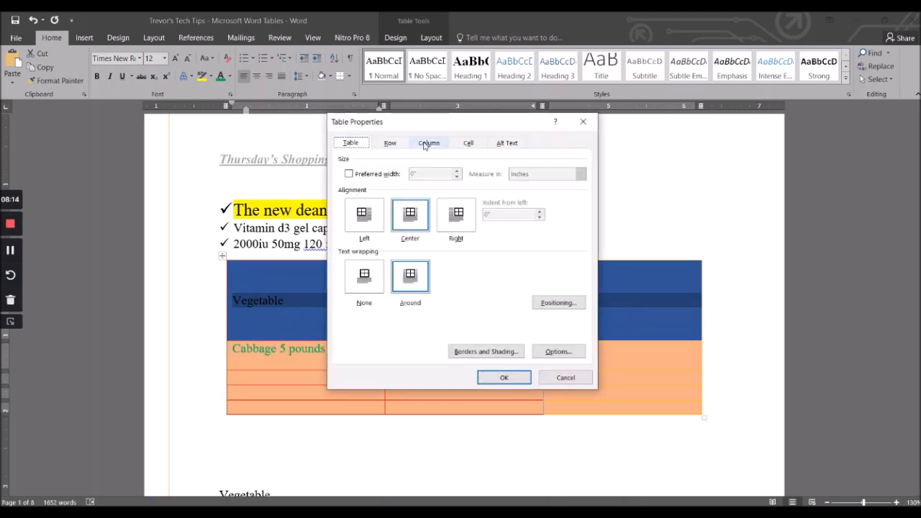
pyautogui.moveTo(433, 128); pyautogui.dragTo(545, 94)
pyautogui.click(526, 189)
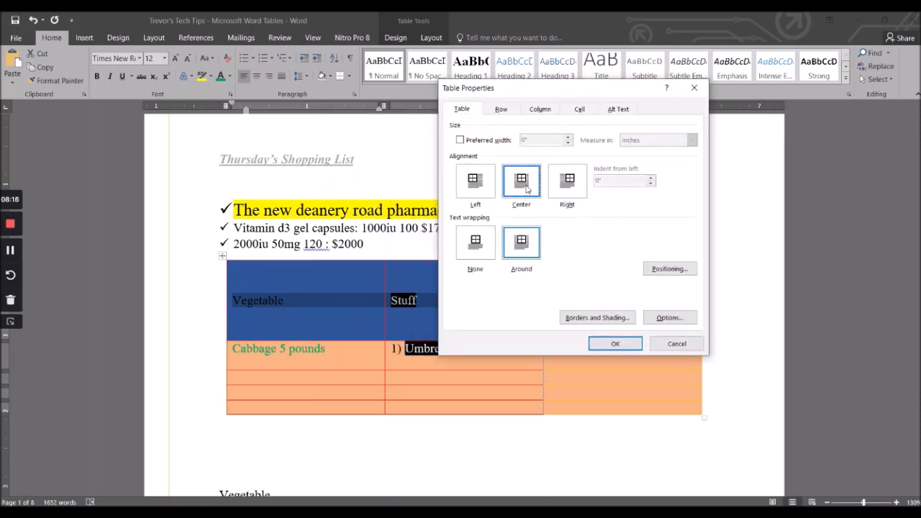
pyautogui.click(616, 344)
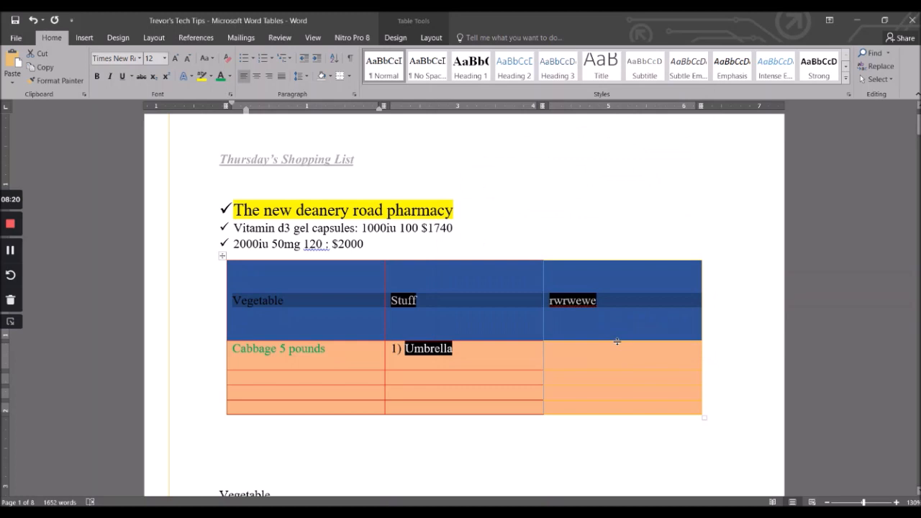
# Center the header row's text horizontally and shrink the row's height back to a single line of text.
pyautogui.click(590, 300)
pyautogui.moveTo(608, 300); pyautogui.dragTo(550, 300)
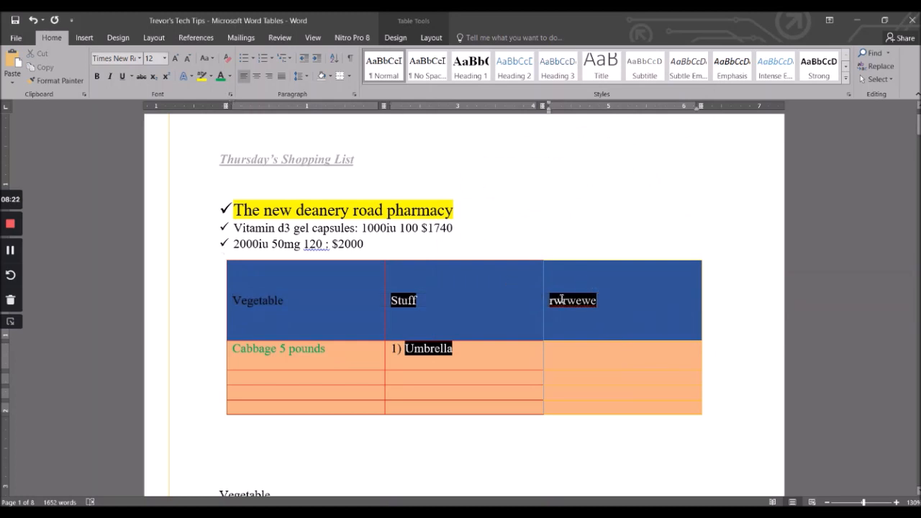
pyautogui.click(538, 286)
pyautogui.moveTo(617, 312); pyautogui.dragTo(216, 299)
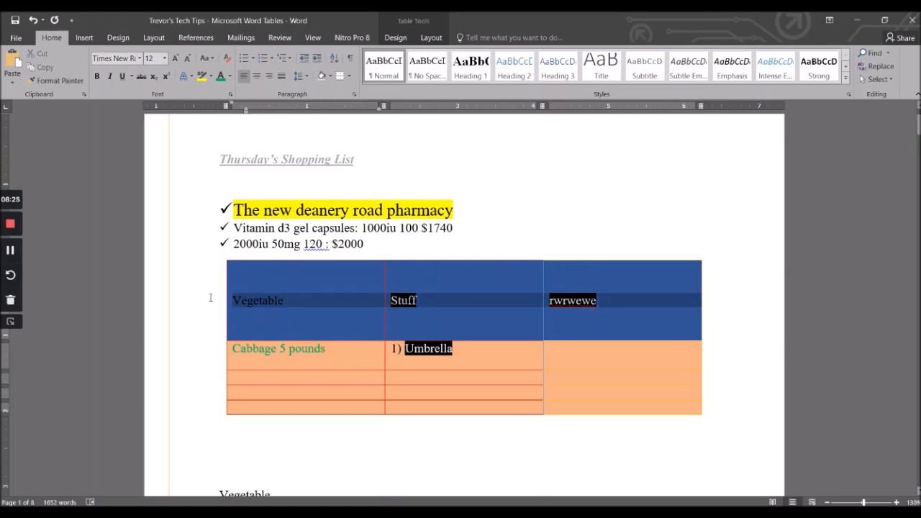
pyautogui.click(257, 77)
pyautogui.click(505, 333)
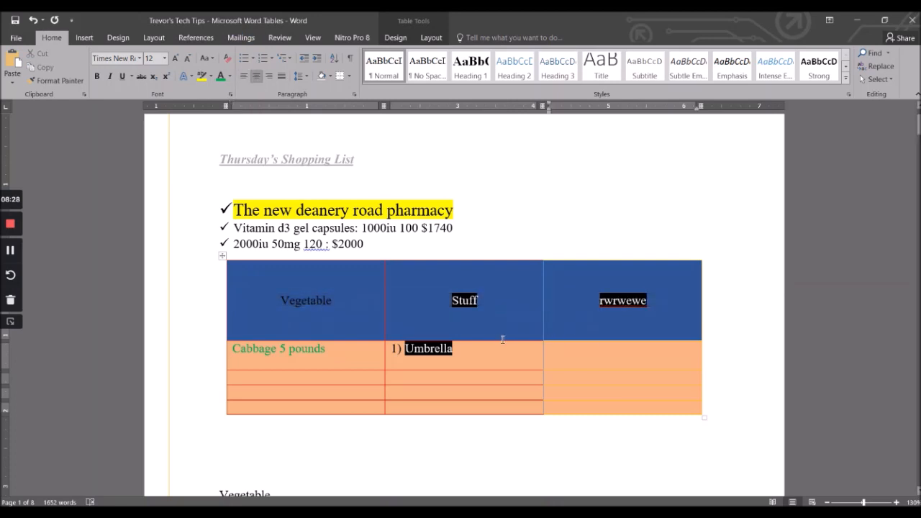
pyautogui.moveTo(504, 341); pyautogui.dragTo(513, 278)
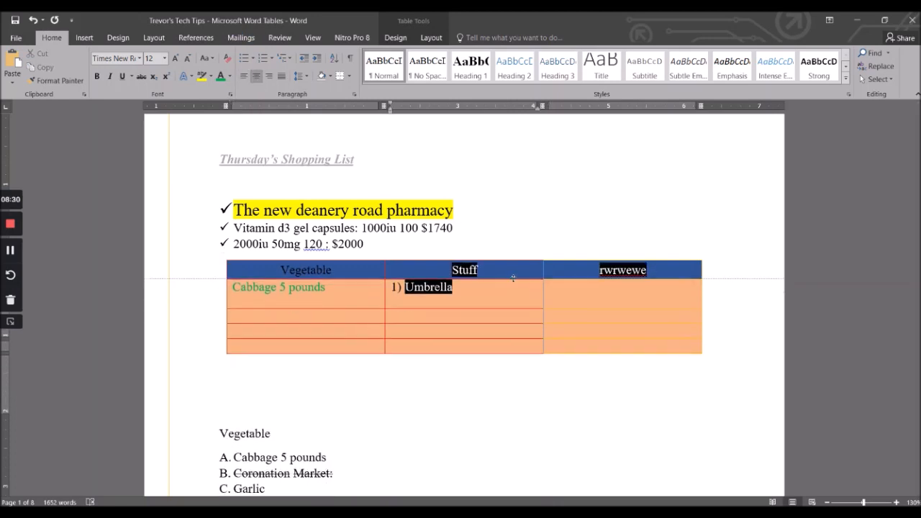
pyautogui.click(521, 320)
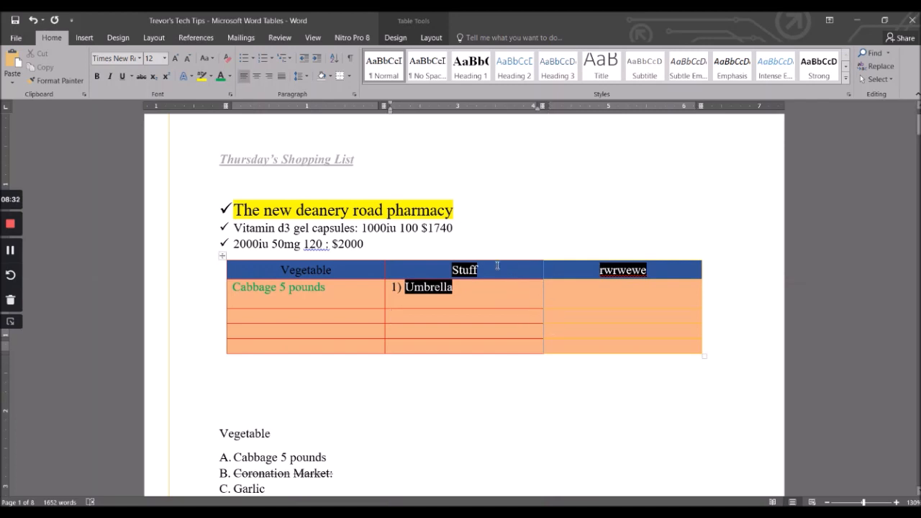
# Select the numbered Umbrella item in the second column and reduce its left indent slightly.
pyautogui.moveTo(463, 293); pyautogui.dragTo(404, 289)
pyautogui.click(467, 289)
pyautogui.moveTo(466, 289); pyautogui.dragTo(406, 284)
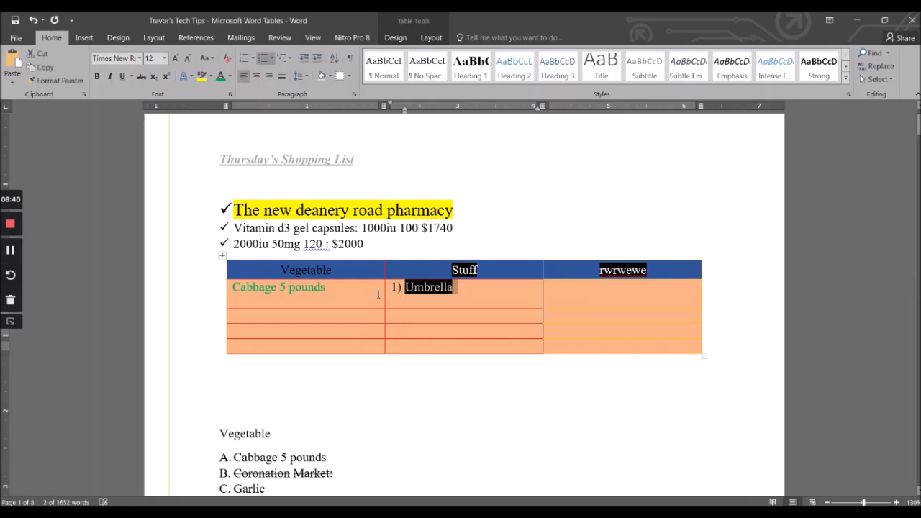
pyautogui.moveTo(438, 308)
pyautogui.click(611, 346)
pyautogui.moveTo(536, 343); pyautogui.dragTo(437, 288)
pyautogui.moveTo(404, 112)
pyautogui.mouseDown()
pyautogui.moveTo(390, 113)
pyautogui.moveTo(465, 121)
pyautogui.moveTo(398, 123)
pyautogui.mouseUp()
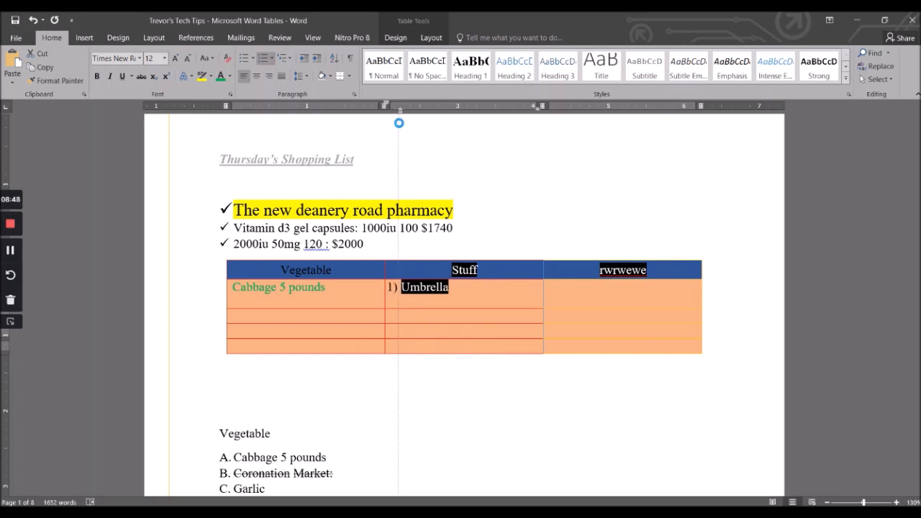
# Copy the formatting of "Cabbage 5 pounds" onto "Umbrella" in the second column with Format Painter.
pyautogui.moveTo(320, 286); pyautogui.dragTo(253, 287)
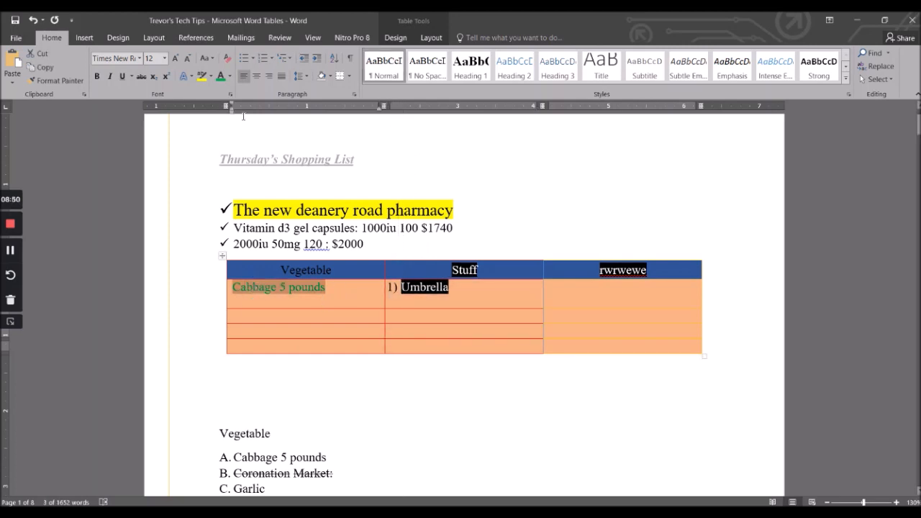
pyautogui.moveTo(231, 109)
pyautogui.mouseDown()
pyautogui.moveTo(316, 115)
pyautogui.moveTo(233, 128)
pyautogui.mouseUp()
pyautogui.moveTo(327, 300); pyautogui.dragTo(235, 290)
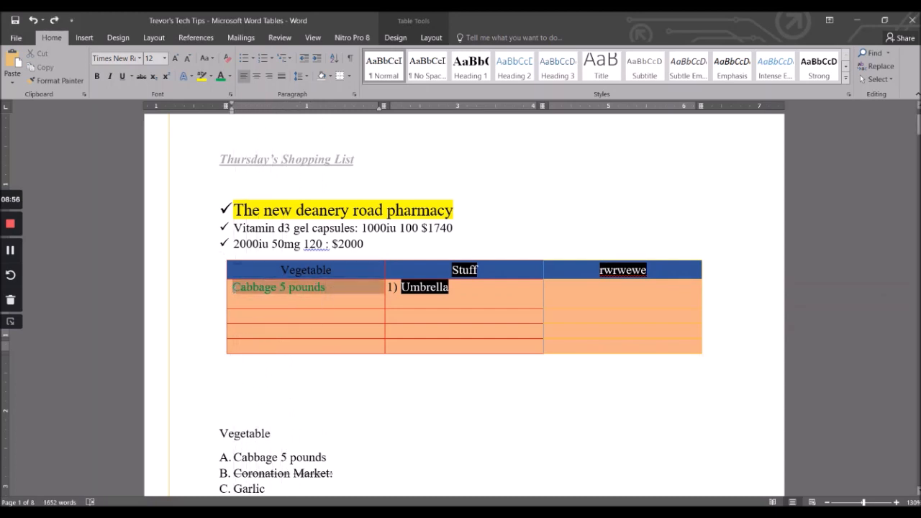
pyautogui.click(56, 81)
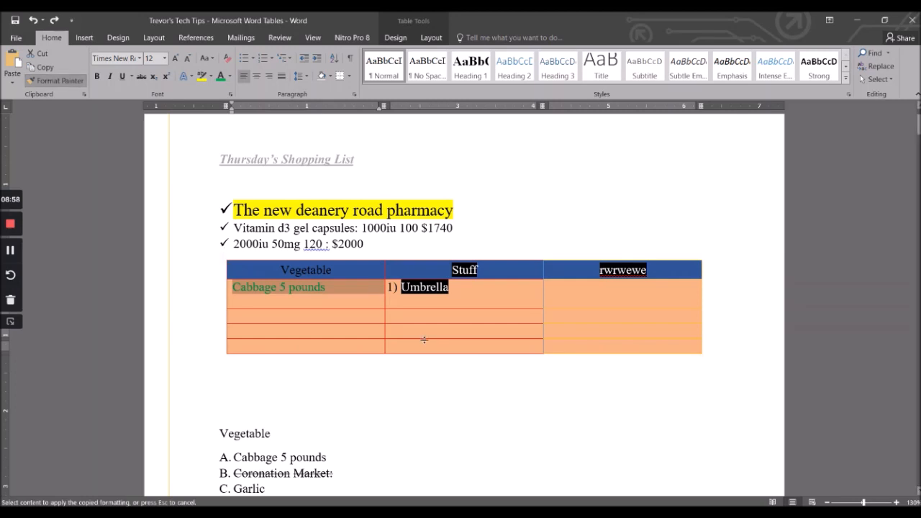
pyautogui.moveTo(433, 287); pyautogui.dragTo(442, 289)
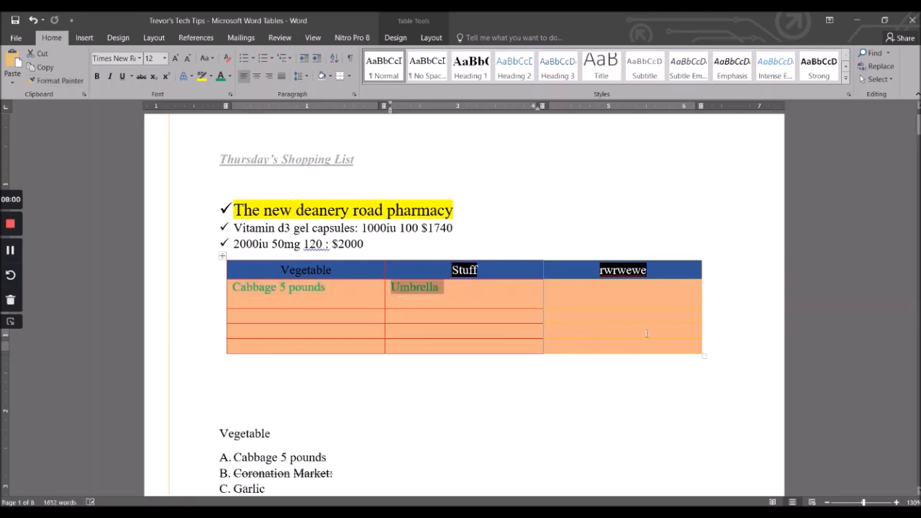
# Enter "fvfdfvdf" in the table cell below "Cabbage 5 pounds" and apply that item's formatting to it with Format Painter.
pyautogui.click(638, 315)
pyautogui.write('fvfdfvdf')
pyautogui.moveTo(338, 288); pyautogui.dragTo(233, 288)
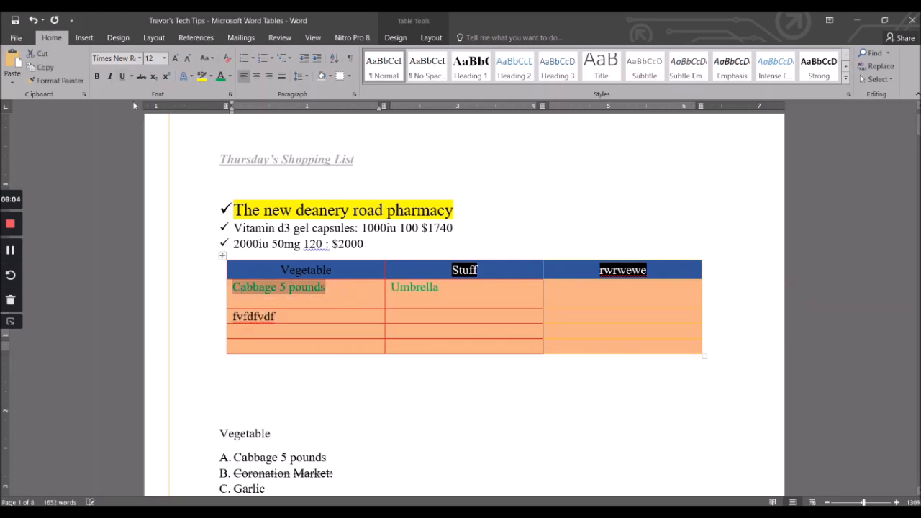
pyautogui.click(56, 80)
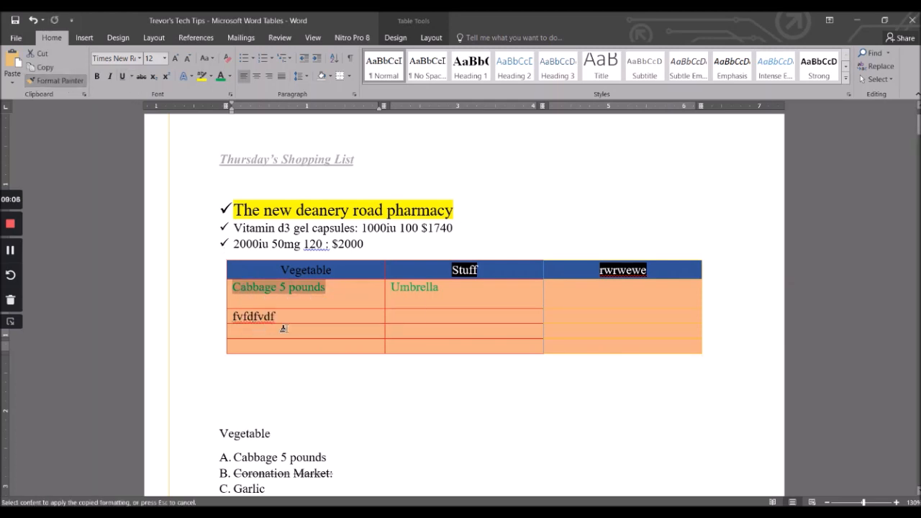
pyautogui.moveTo(264, 315); pyautogui.dragTo(253, 328)
pyautogui.click(418, 329)
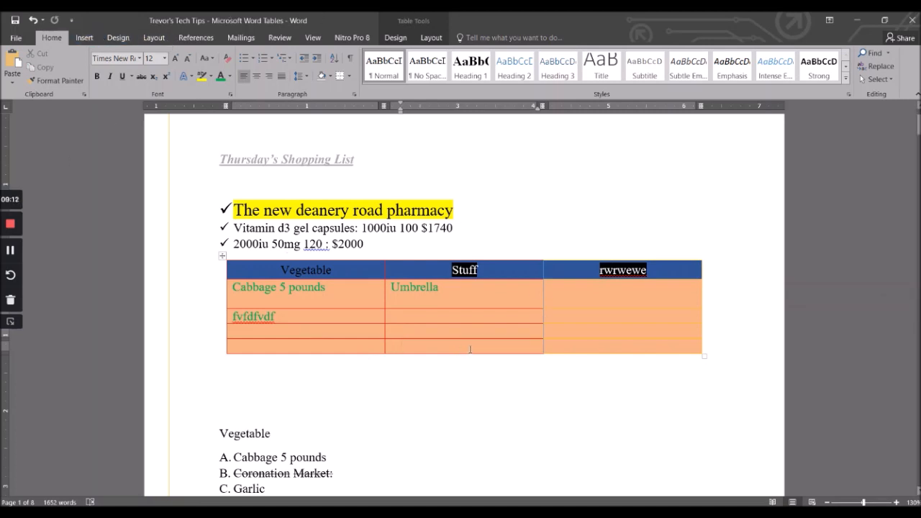
pyautogui.scroll(-3, 470, 349)
pyautogui.scroll(4, 507, 349)
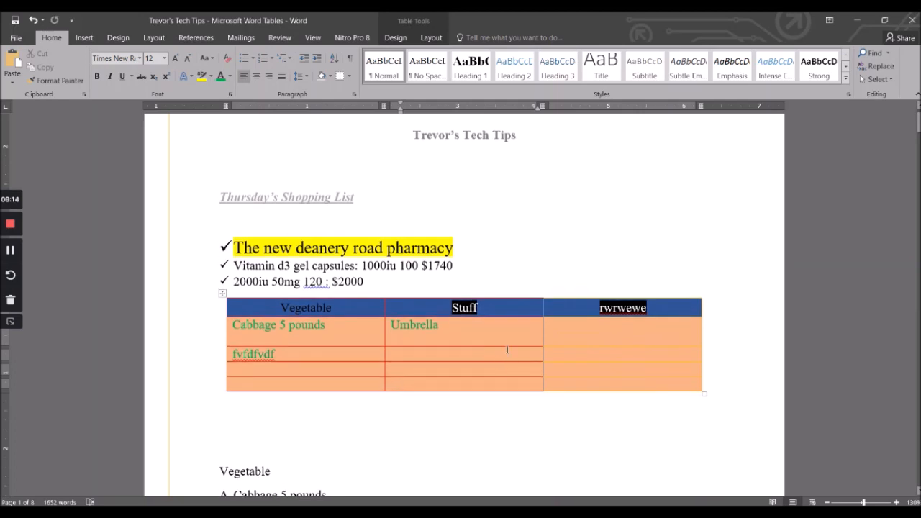